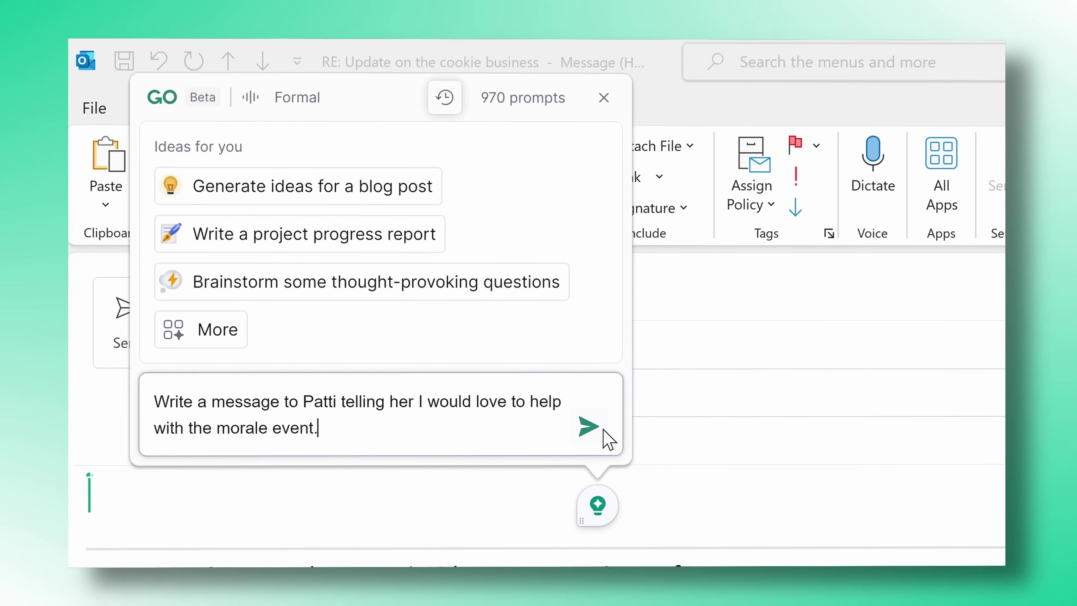
Apply the Casual, Convince, General and Informal goals and return to the cookie company suggestions
{"action": "left_click", "coordinate": [589, 426]}
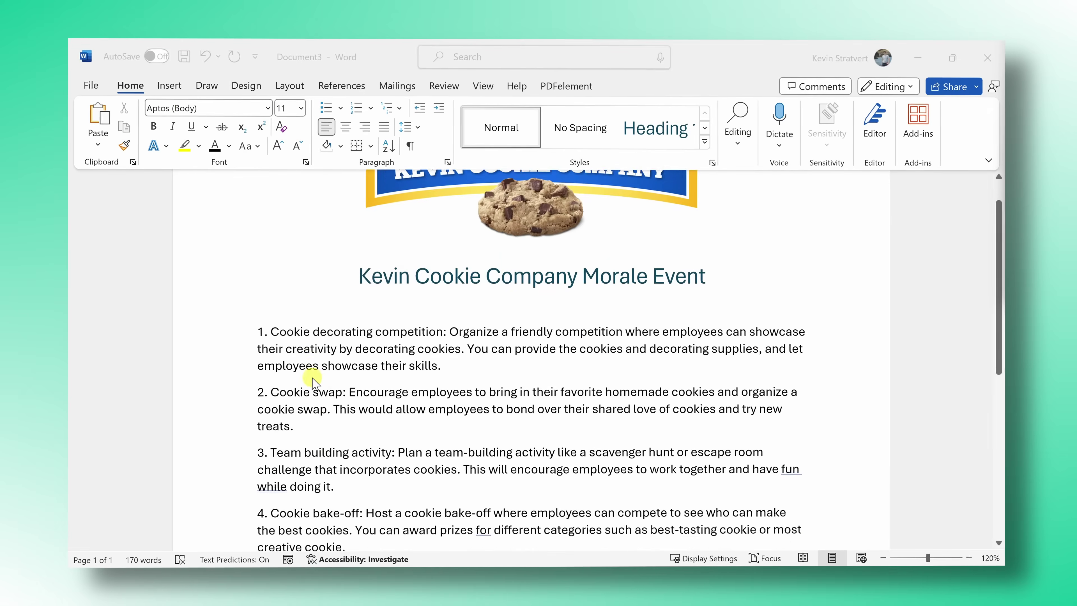
{"action": "scroll", "coordinate": [312, 378], "scroll_direction": "down", "scroll_amount": 3}
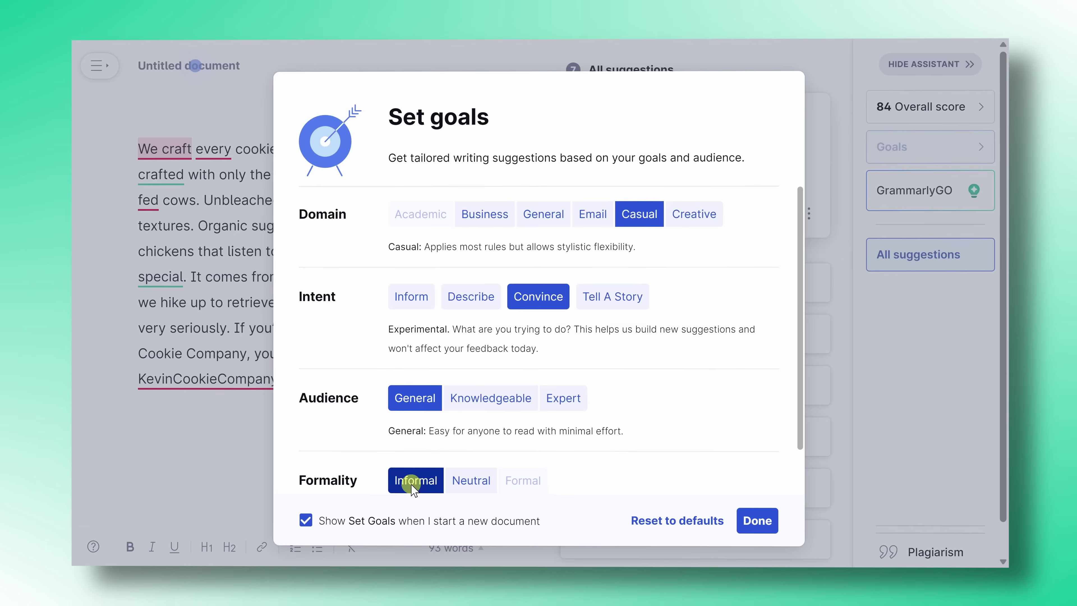
{"action": "left_click", "coordinate": [757, 520]}
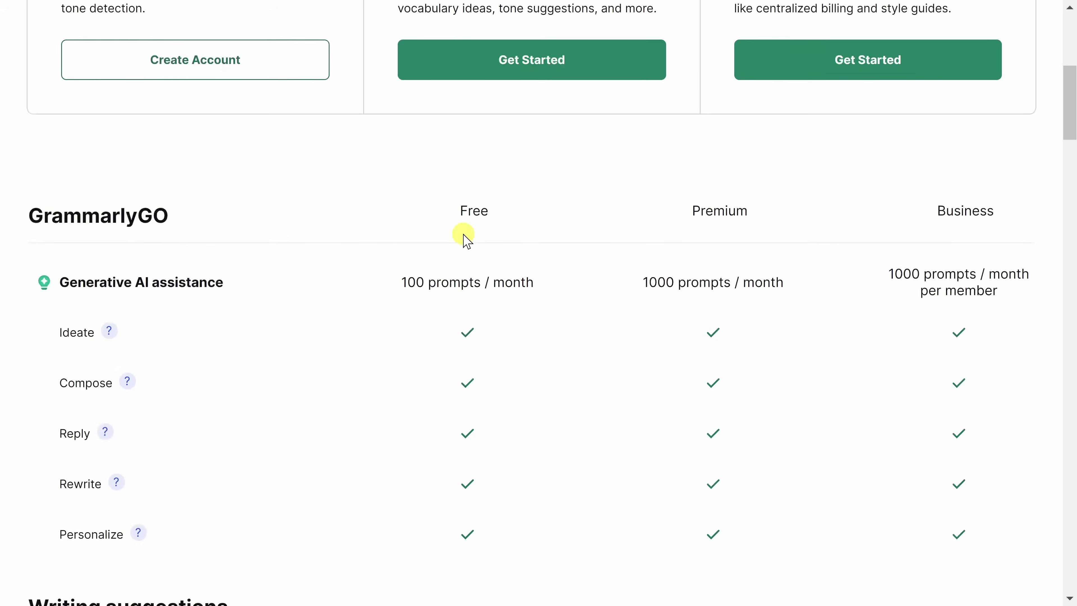
{"action": "scroll", "coordinate": [597, 250], "scroll_direction": "down", "scroll_amount": 2}
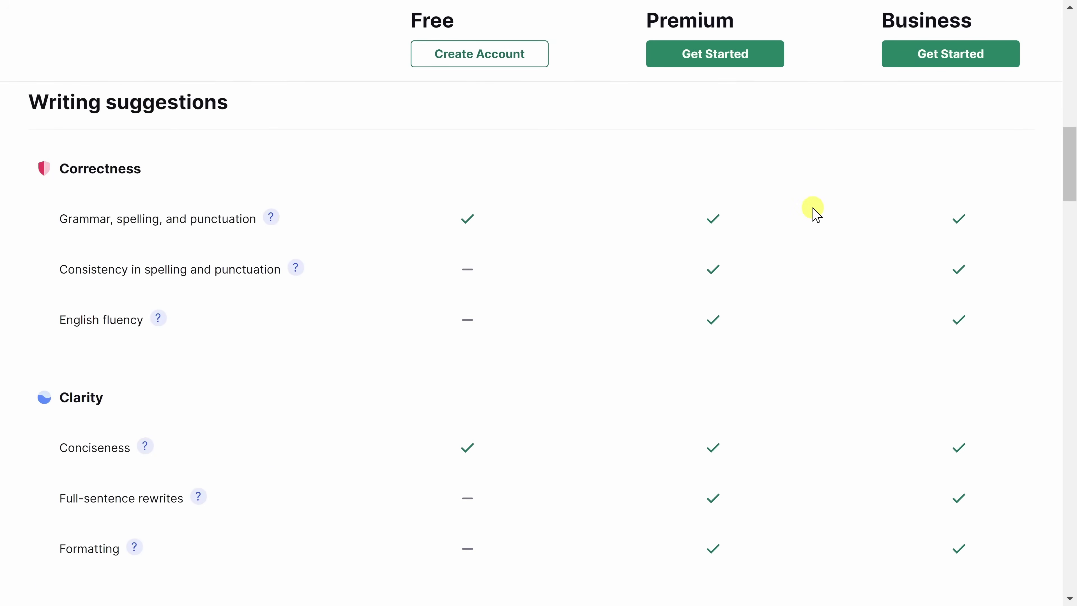
Scroll through the plan comparison of GrammarlyGO prompt limits for Free, Premium and Business
{"action": "scroll", "coordinate": [814, 212], "scroll_direction": "down", "scroll_amount": 5}
{"action": "scroll", "coordinate": [811, 203], "scroll_direction": "down", "scroll_amount": 7}
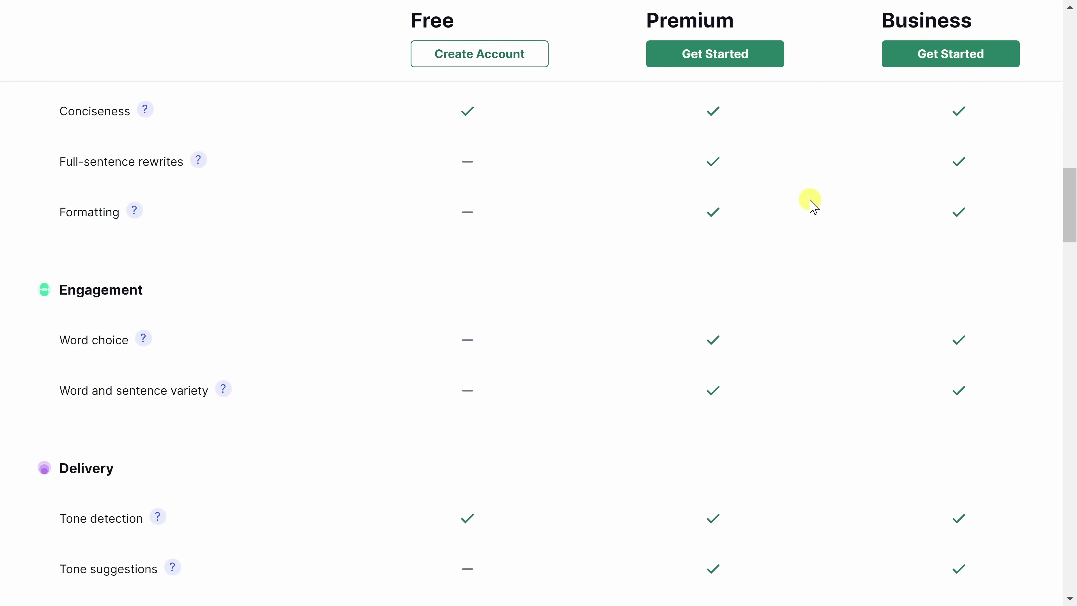
{"action": "scroll", "coordinate": [812, 206], "scroll_direction": "down", "scroll_amount": 8}
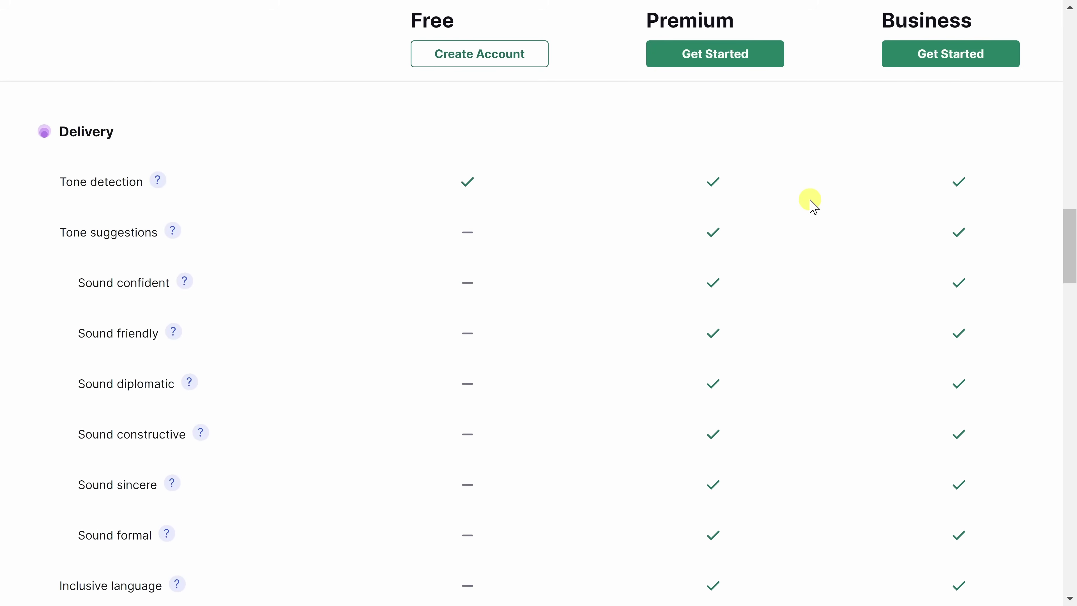
{"action": "scroll", "coordinate": [806, 208], "scroll_direction": "down", "scroll_amount": 3}
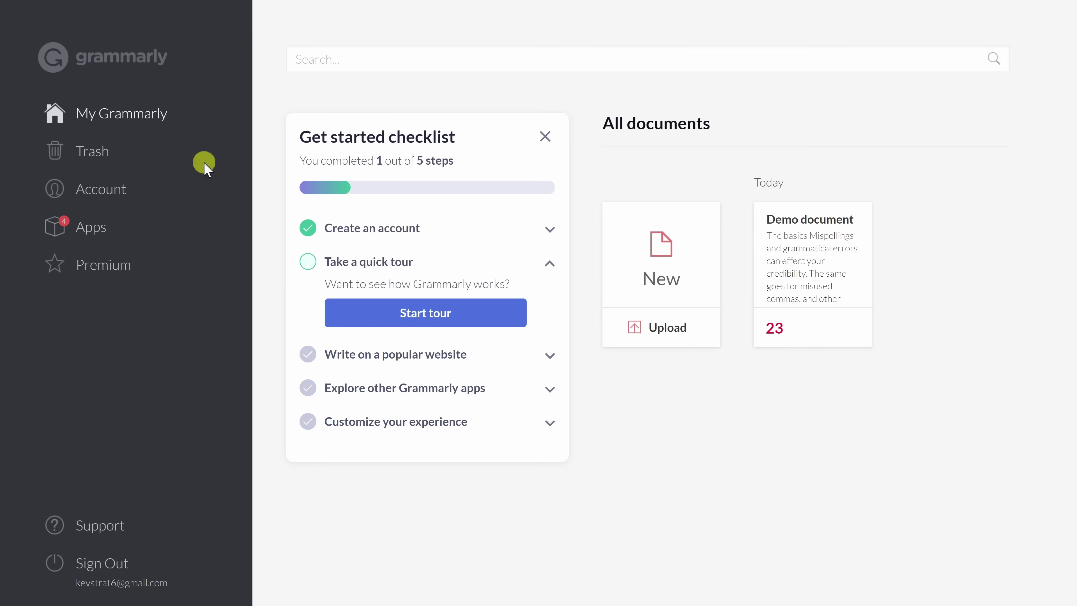
Open the Apps page and browse the Windows, Edge, iPhone/iPad and Android apps
{"action": "left_click", "coordinate": [105, 233]}
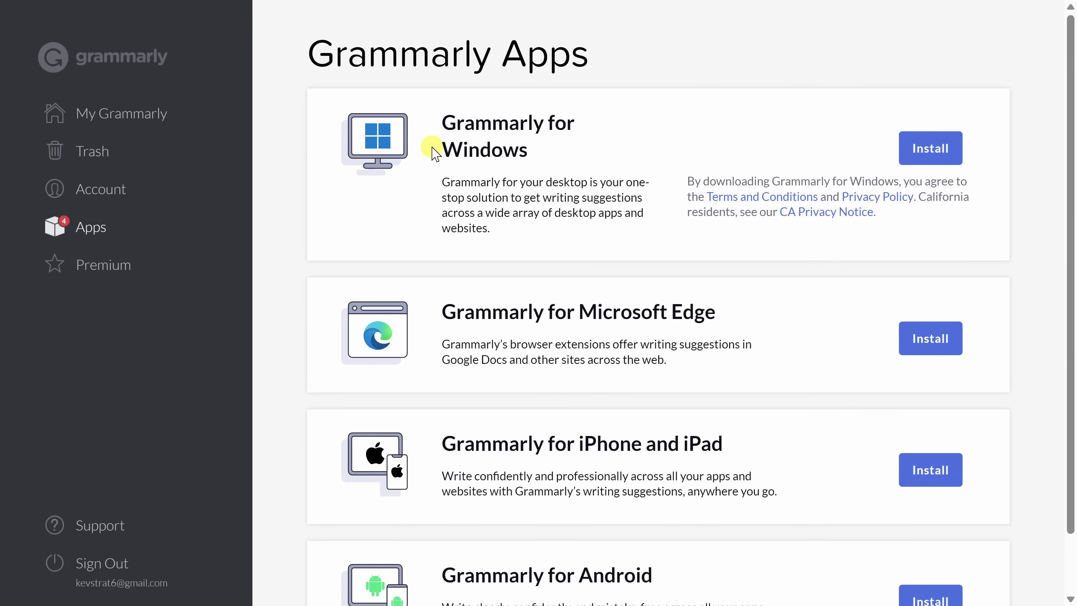
{"action": "scroll", "coordinate": [476, 117], "scroll_direction": "down", "scroll_amount": 1}
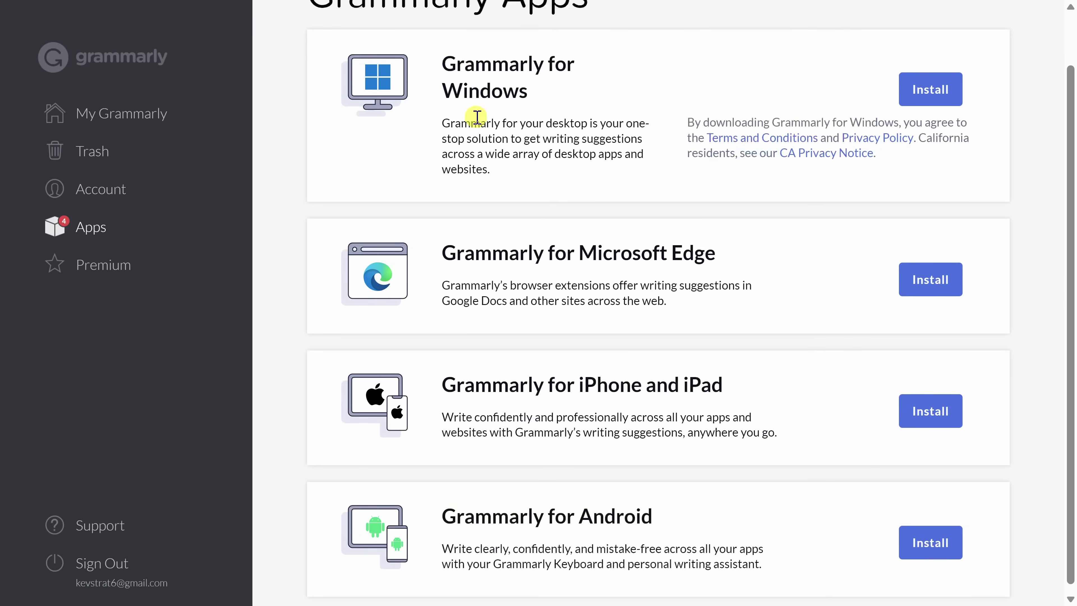
{"action": "scroll", "coordinate": [491, 144], "scroll_direction": "up", "scroll_amount": 1}
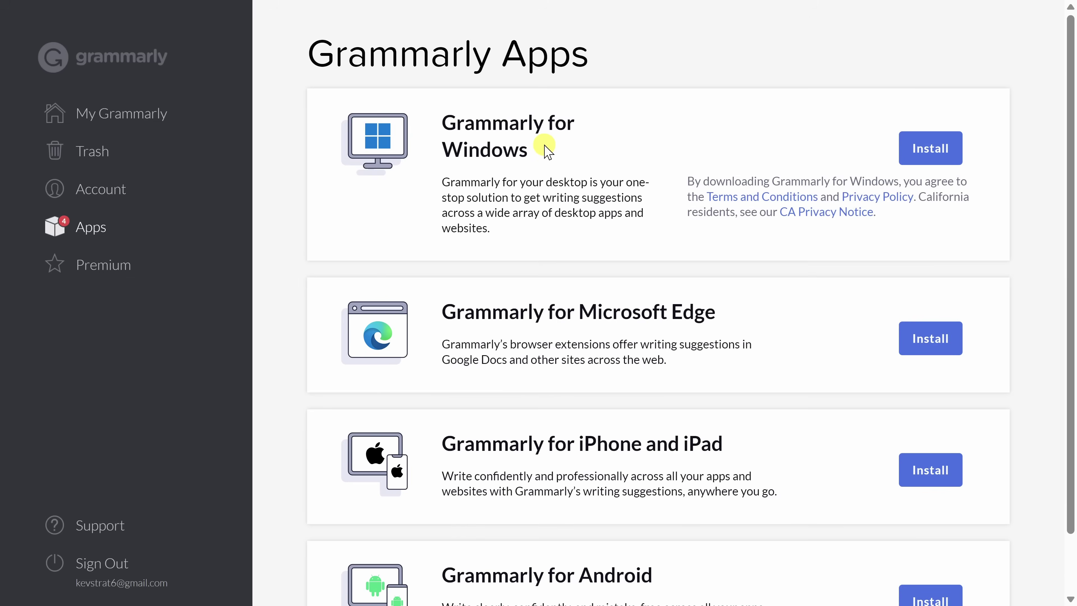
{"action": "scroll", "coordinate": [546, 148], "scroll_direction": "down", "scroll_amount": 2}
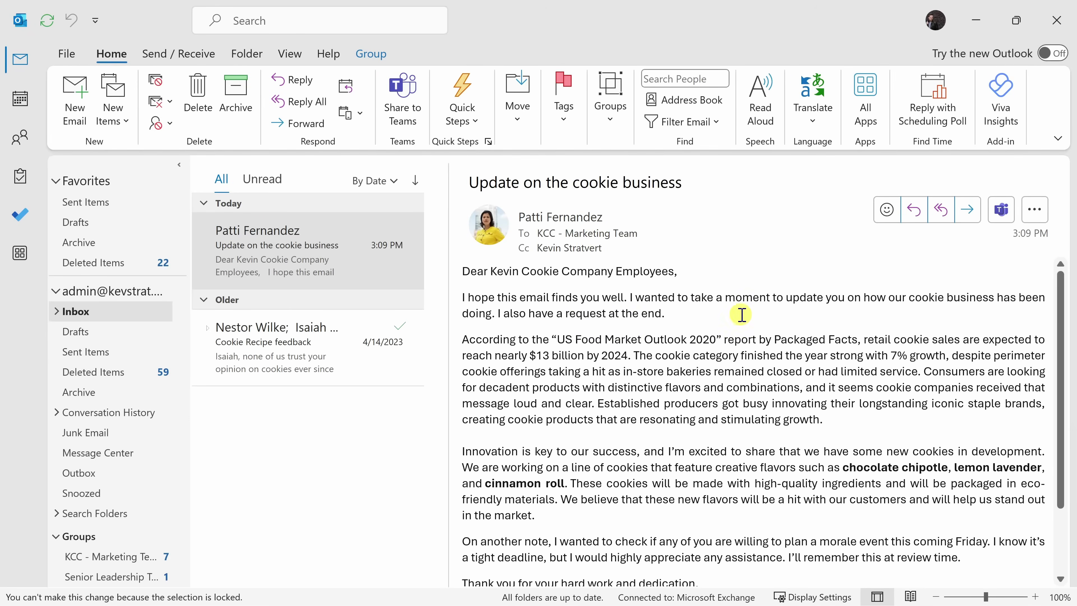
Highlight the morale event request in the cookie business email and start a reply
{"action": "scroll", "coordinate": [743, 324], "scroll_direction": "down", "scroll_amount": 2}
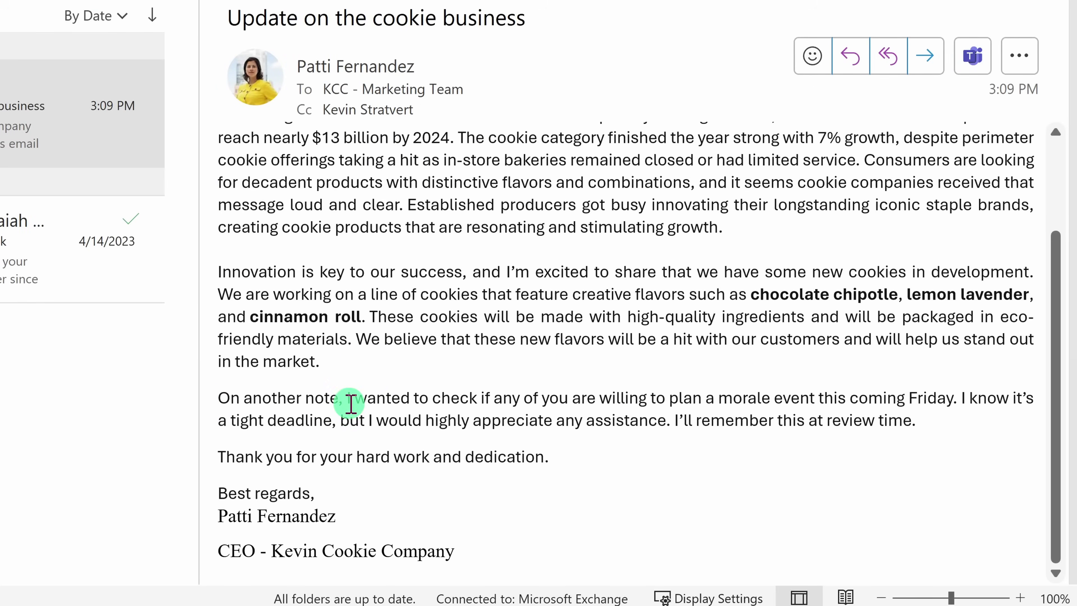
{"action": "left_click_drag", "start_coordinate": [351, 403], "coordinate": [683, 420]}
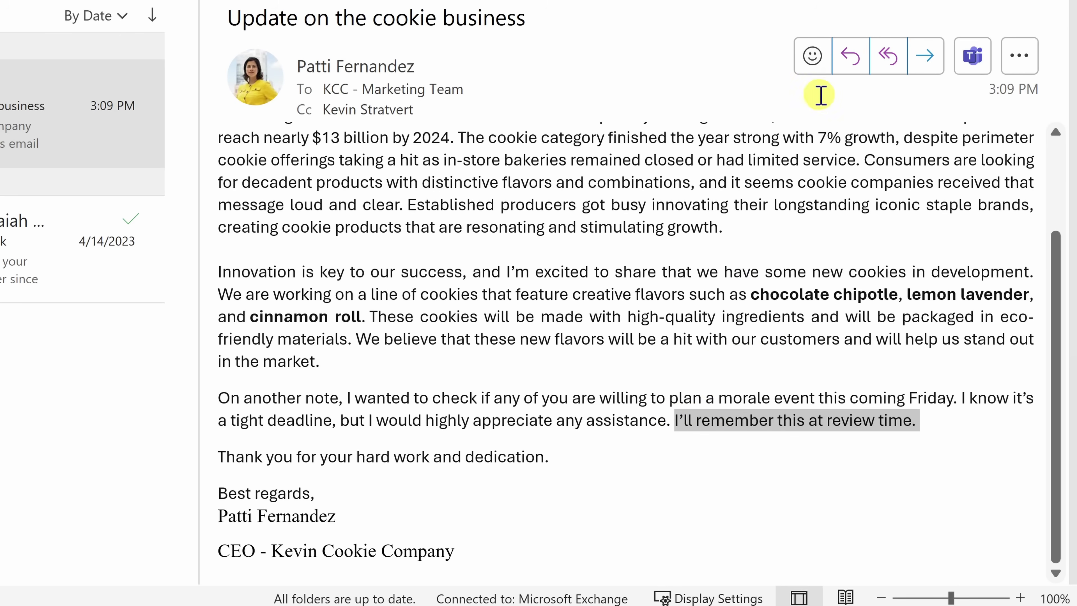
{"action": "left_click", "coordinate": [846, 60]}
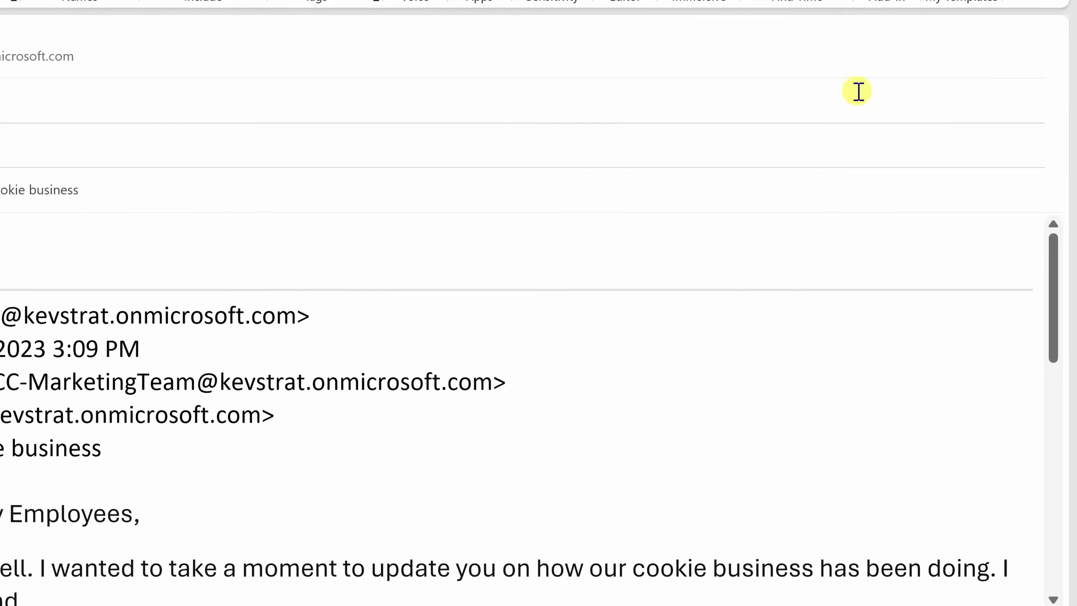
Prompt grammarlyGO to write the sender a message offering to help with the morale event
{"action": "left_click", "coordinate": [93, 329]}
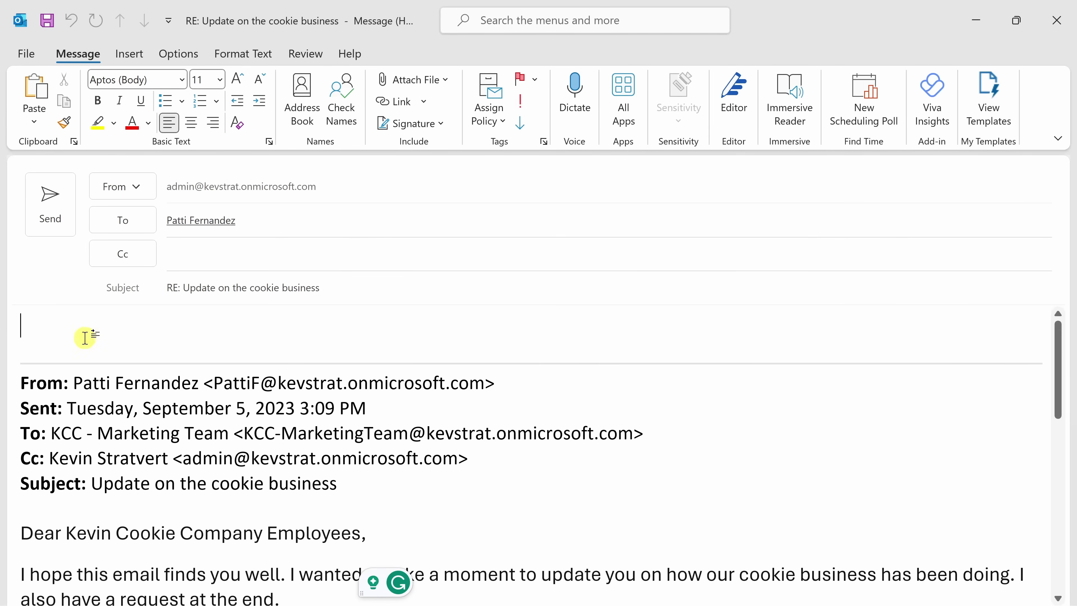
{"action": "left_click_drag", "start_coordinate": [365, 598], "coordinate": [347, 351]}
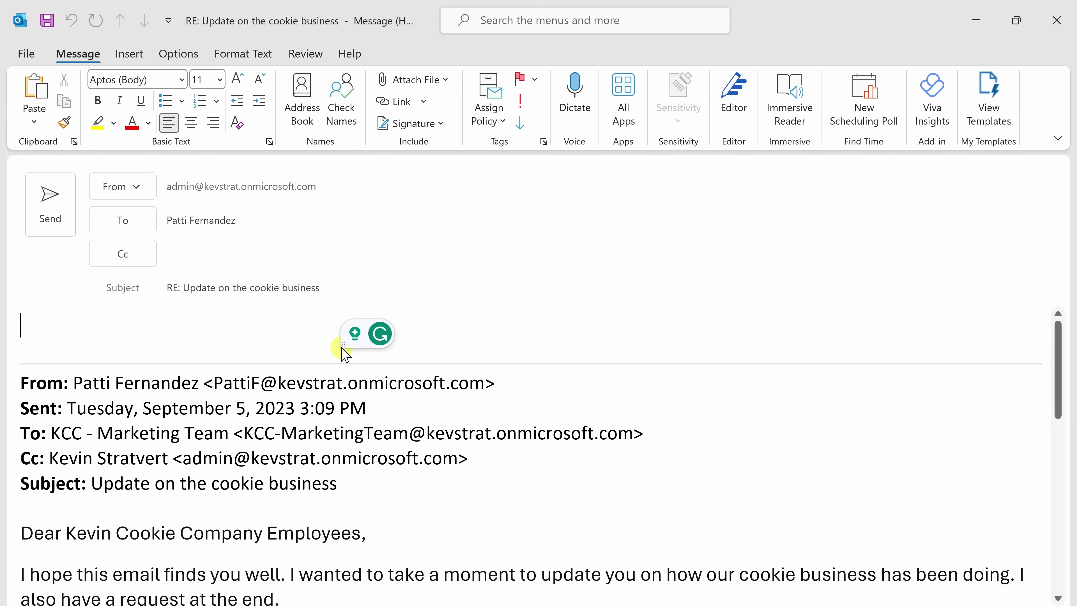
{"action": "left_click", "coordinate": [355, 335]}
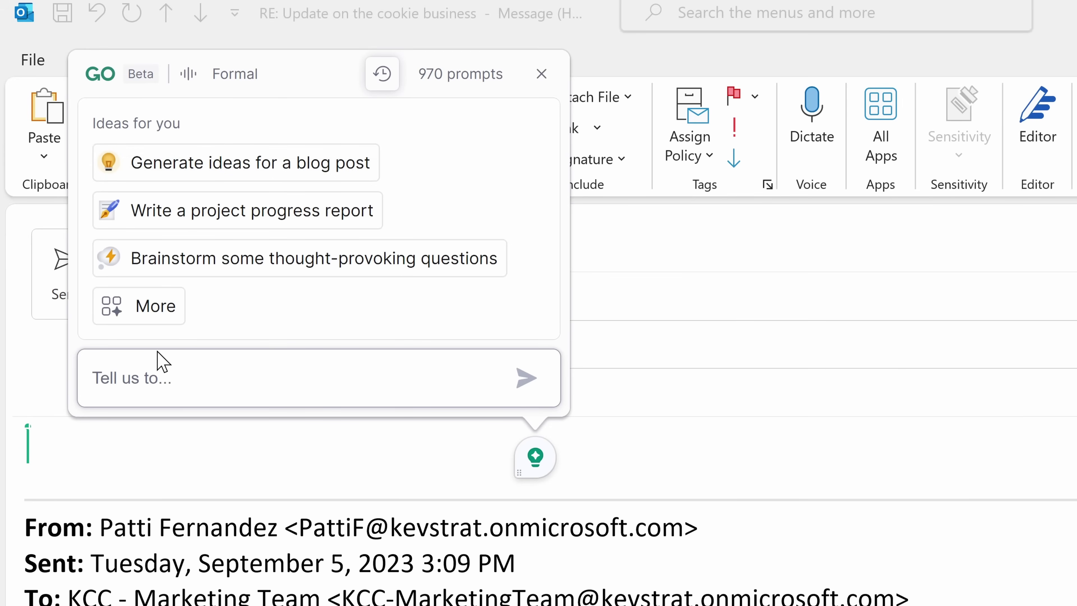
{"action": "left_click", "coordinate": [152, 385]}
{"action": "type", "text": "Write a message to Patti telling her I would love to help with the morale event."}
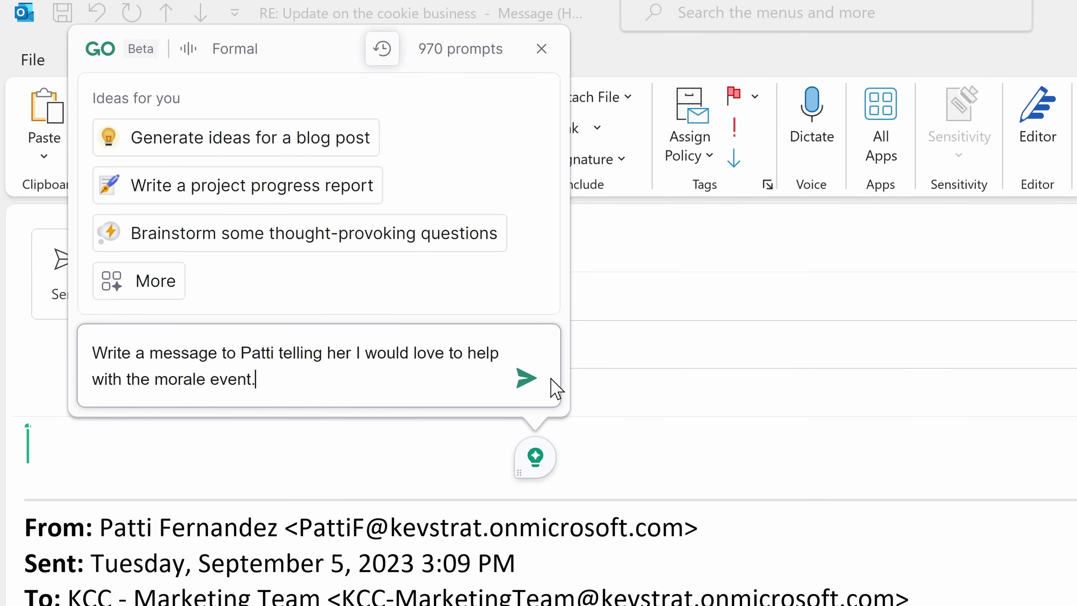
{"action": "left_click", "coordinate": [526, 377]}
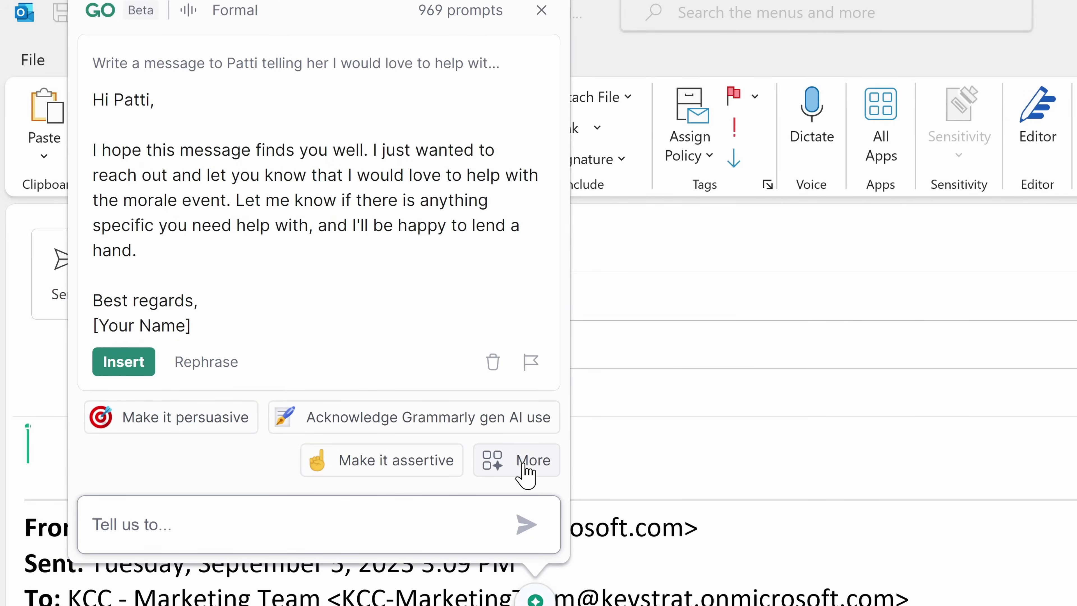
Make the grammarlyGO draft assertive and insert it into the reply body
{"action": "left_click", "coordinate": [387, 461]}
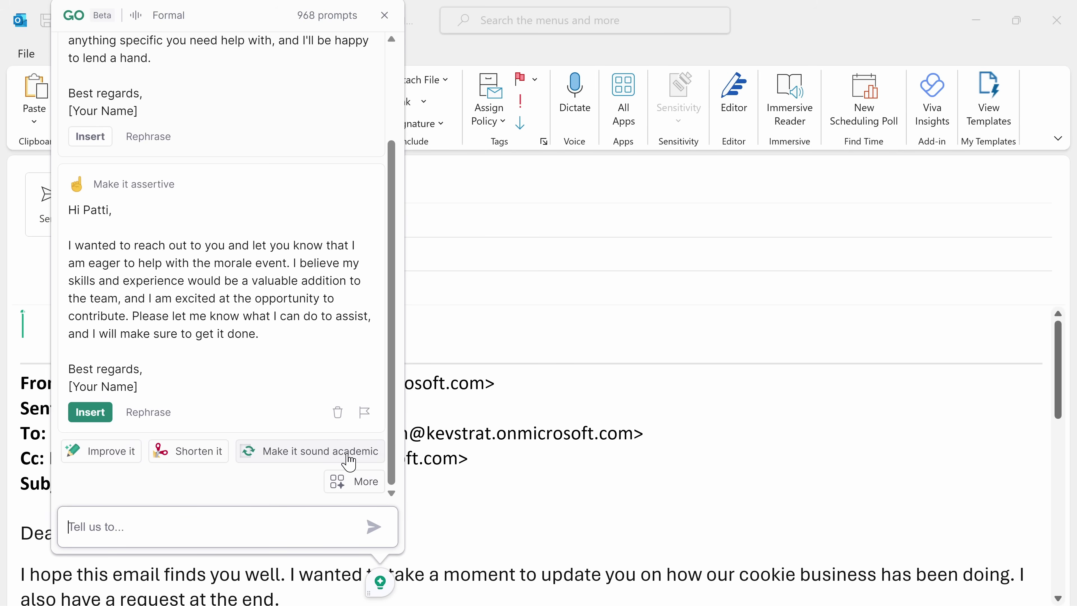
{"action": "left_click", "coordinate": [94, 420]}
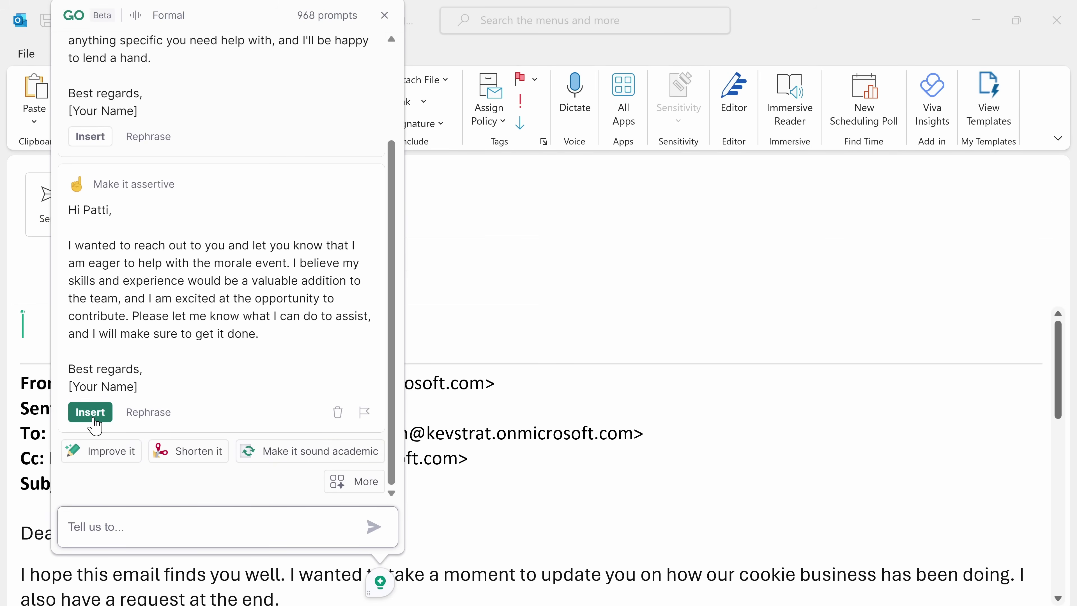
{"action": "left_click", "coordinate": [144, 498]}
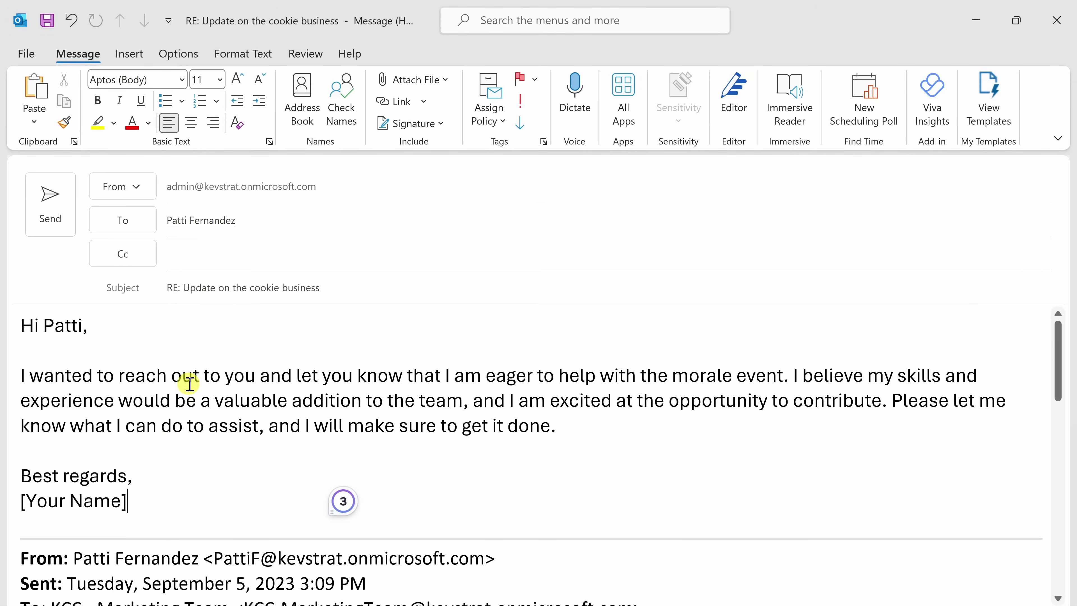
Browse earlier prompts in the GrammarlyGO history panel
{"action": "mouse_move", "coordinate": [318, 507]}
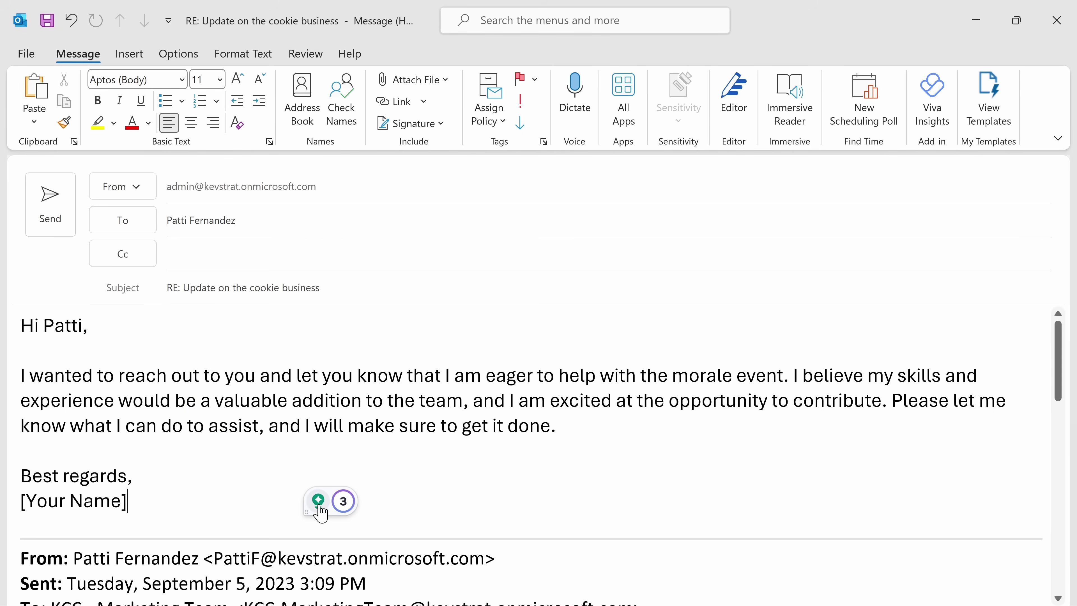
{"action": "left_click", "coordinate": [318, 502]}
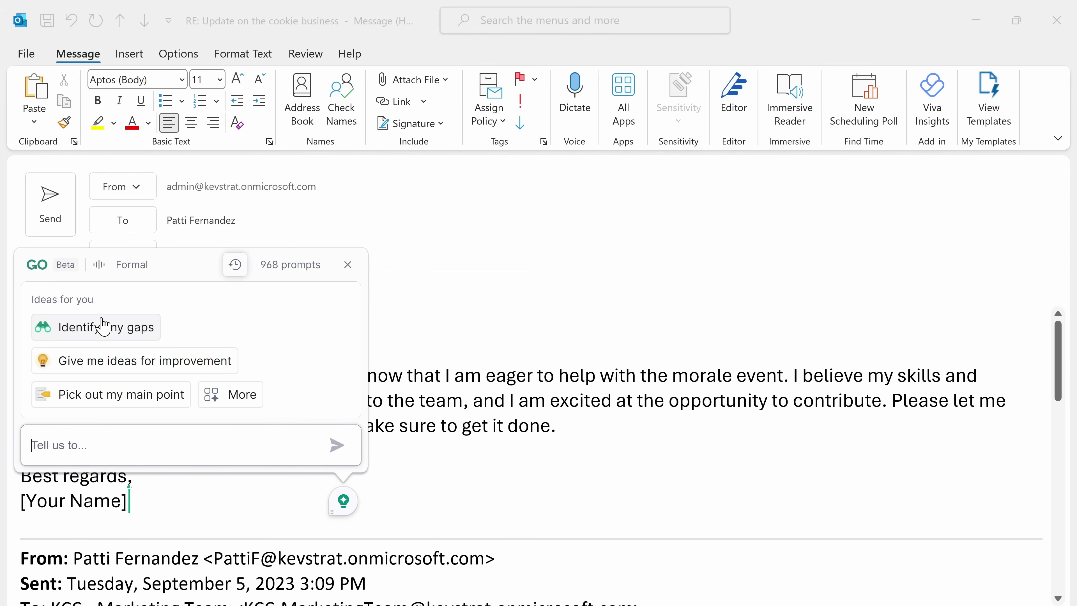
{"action": "left_click", "coordinate": [235, 264]}
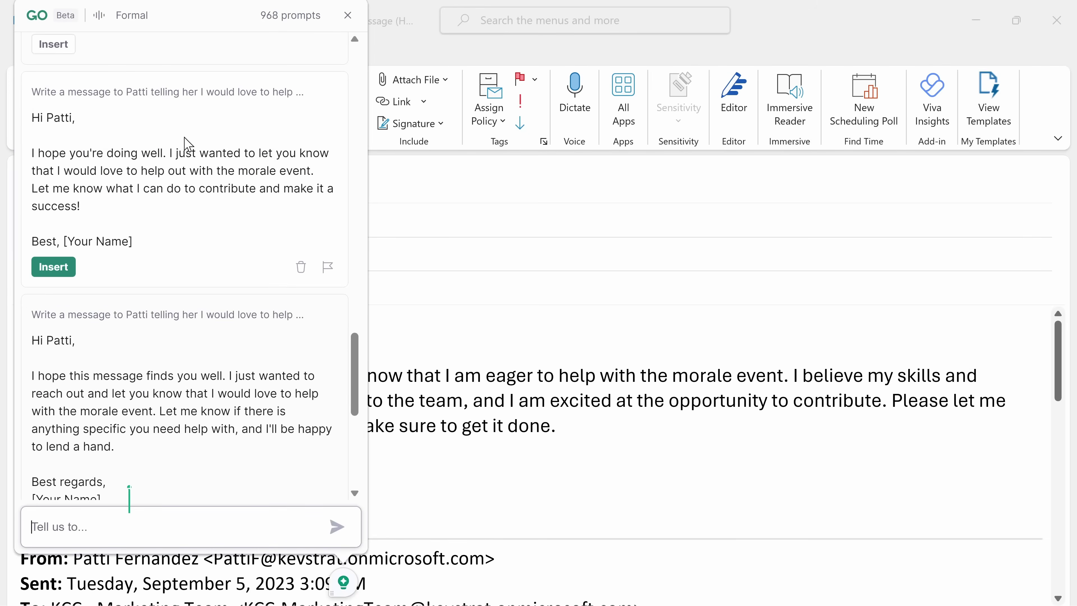
{"action": "scroll", "coordinate": [189, 141], "scroll_direction": "down", "scroll_amount": 2}
{"action": "scroll", "coordinate": [190, 151], "scroll_direction": "down", "scroll_amount": 5}
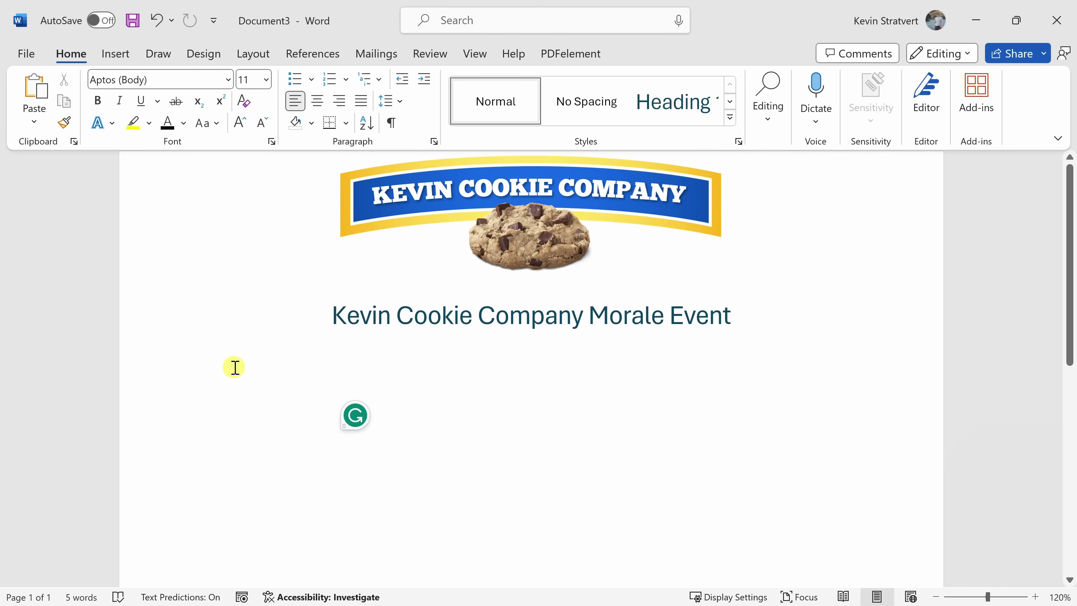
Have GrammarlyGO generate ideas for a cookie company morale event and insert them
{"action": "mouse_move", "coordinate": [350, 426]}
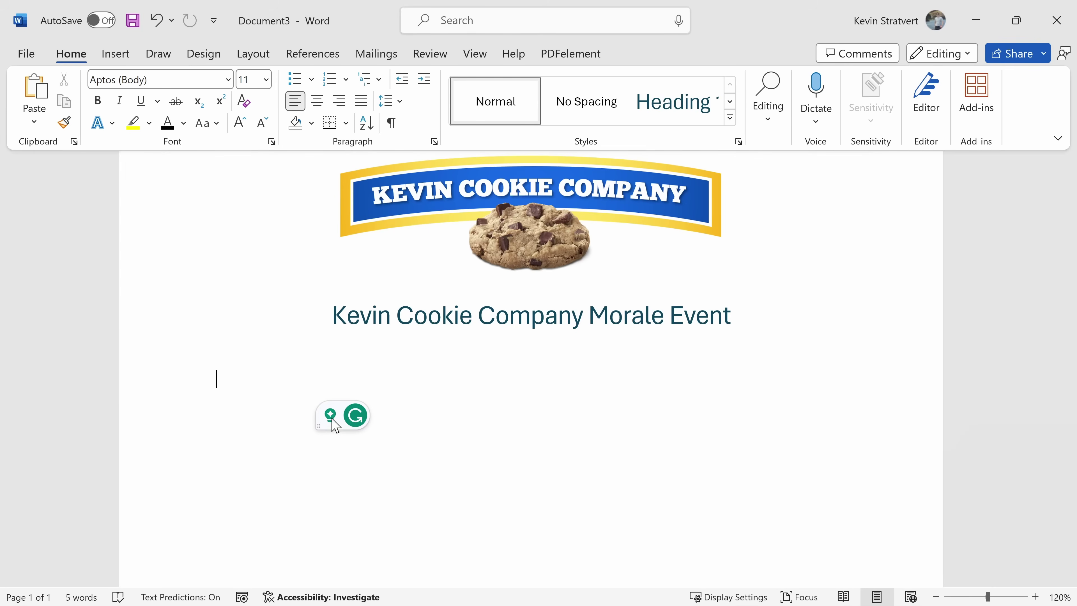
{"action": "left_click", "coordinate": [332, 418]}
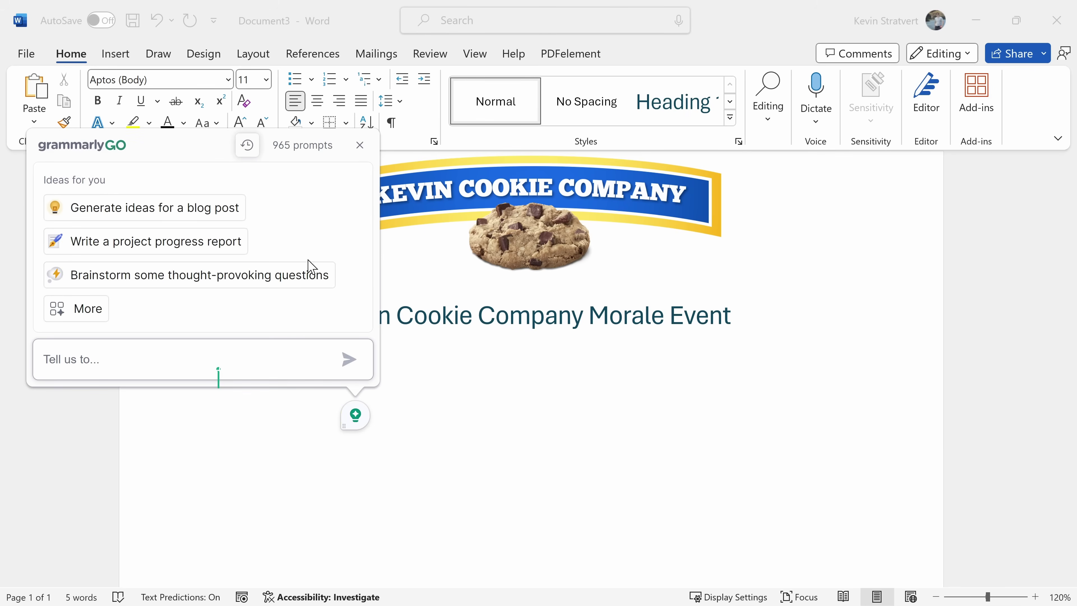
{"action": "left_click", "coordinate": [104, 358]}
{"action": "type", "text": "generate ideas for a cookie company morale event"}
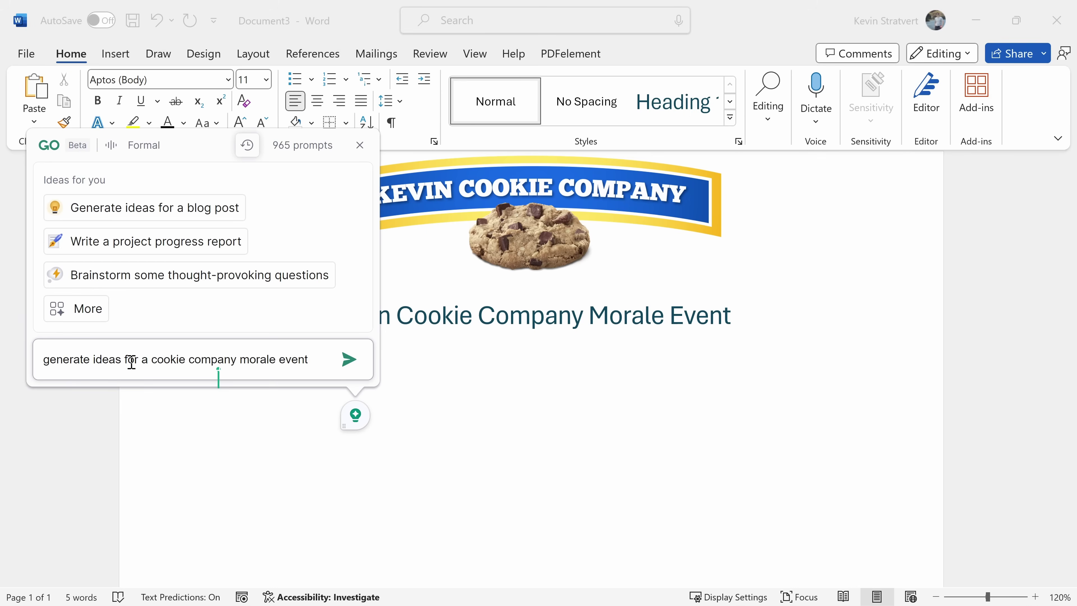
{"action": "left_click", "coordinate": [349, 359]}
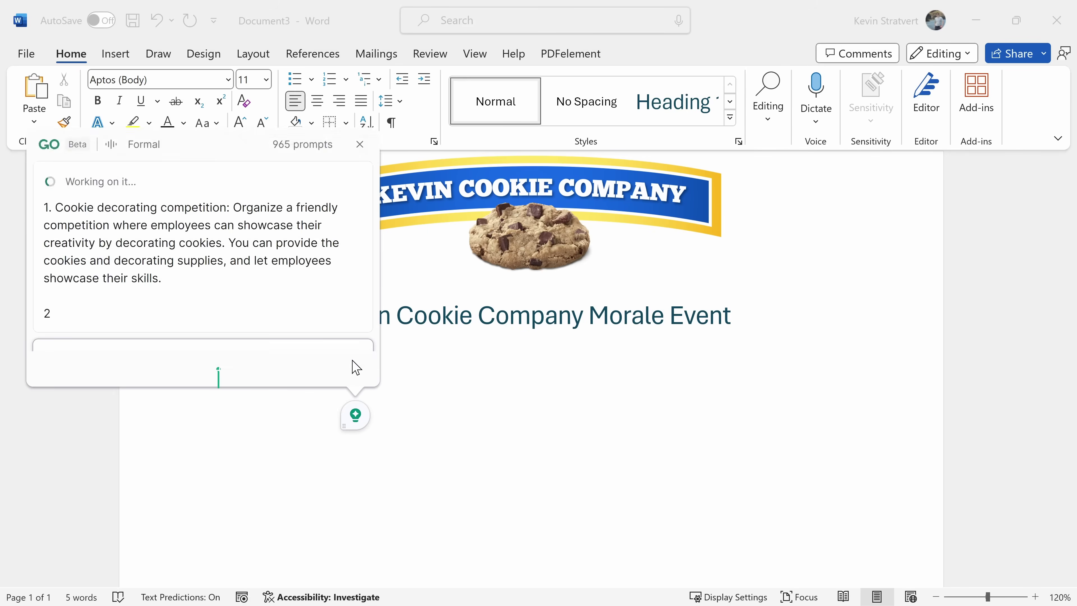
{"action": "scroll", "coordinate": [305, 360], "scroll_direction": "up", "scroll_amount": 3}
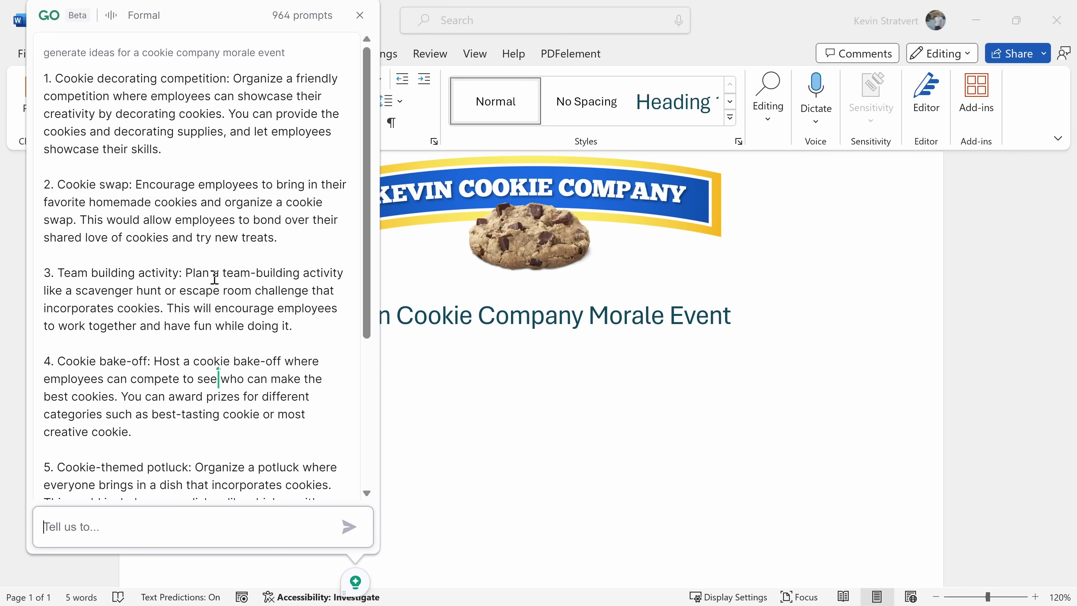
{"action": "scroll", "coordinate": [228, 373], "scroll_direction": "down", "scroll_amount": 5}
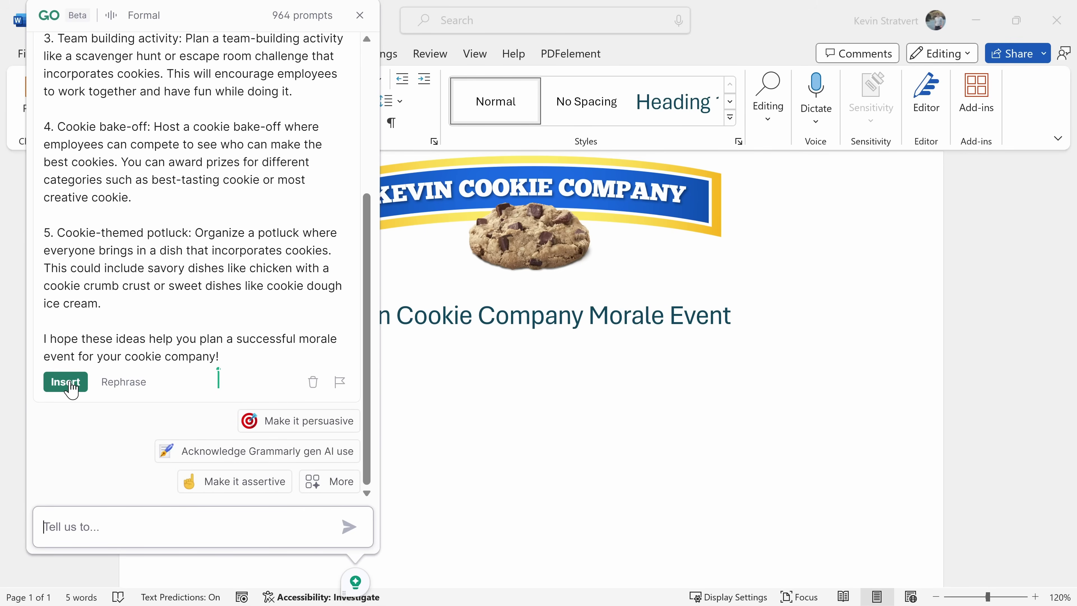
{"action": "left_click", "coordinate": [67, 381]}
Paste an additional idea as a new paragraph after the ideas list
{"action": "scroll", "coordinate": [284, 392], "scroll_direction": "down", "scroll_amount": 2}
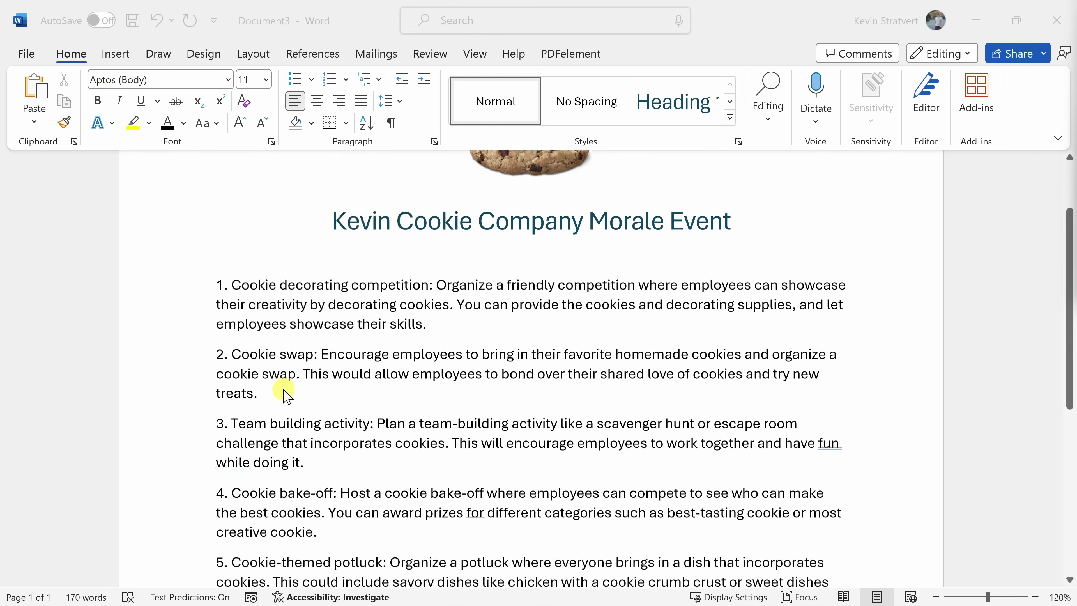
{"action": "scroll", "coordinate": [287, 396], "scroll_direction": "down", "scroll_amount": 1}
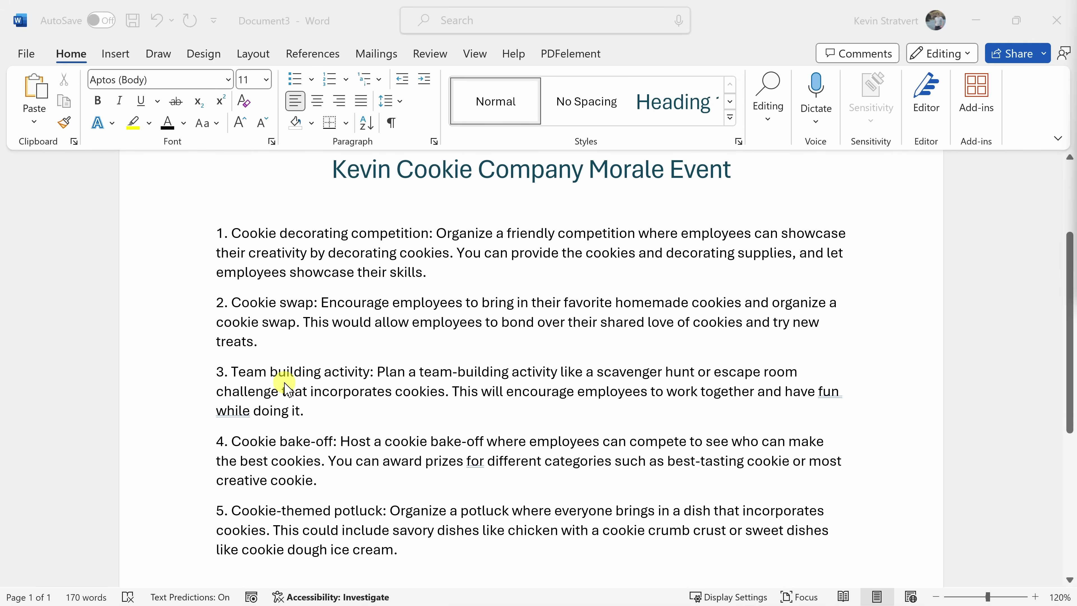
{"action": "scroll", "coordinate": [287, 384], "scroll_direction": "down", "scroll_amount": 2}
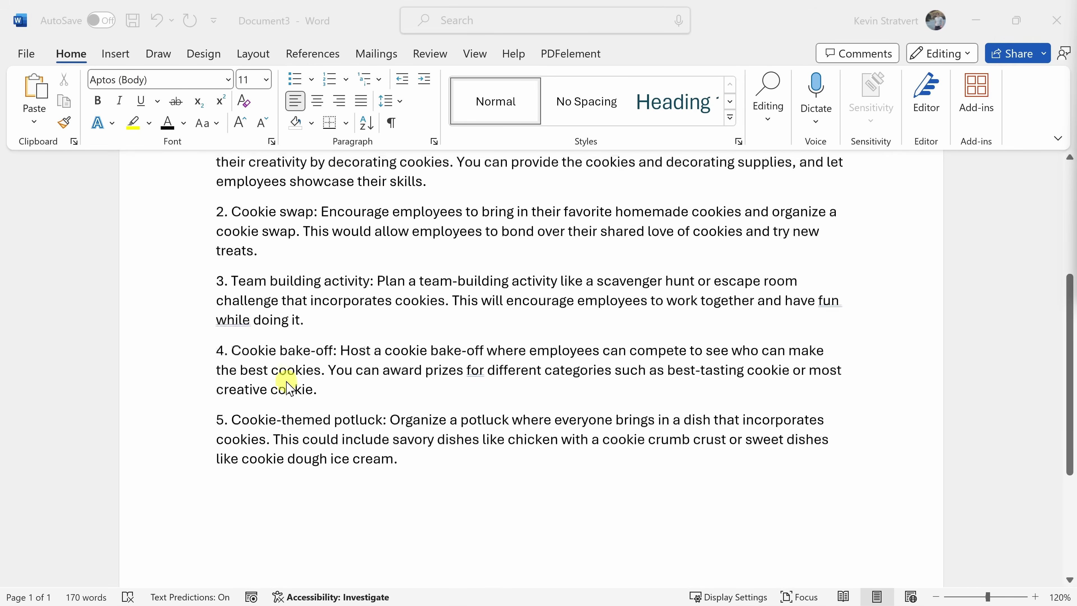
{"action": "left_click", "coordinate": [292, 475]}
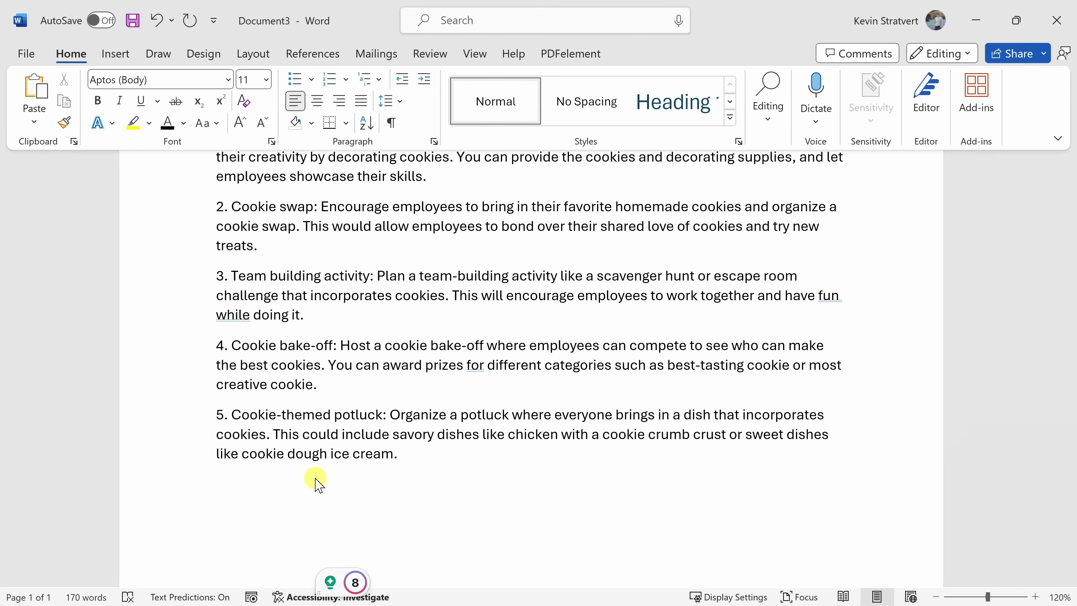
{"action": "key", "text": "Return"}
{"action": "type", "text": "6. Bake the world’s largest cookie – set a world record for the biggest cookie ever made. This will be a crowd-pleaser."}
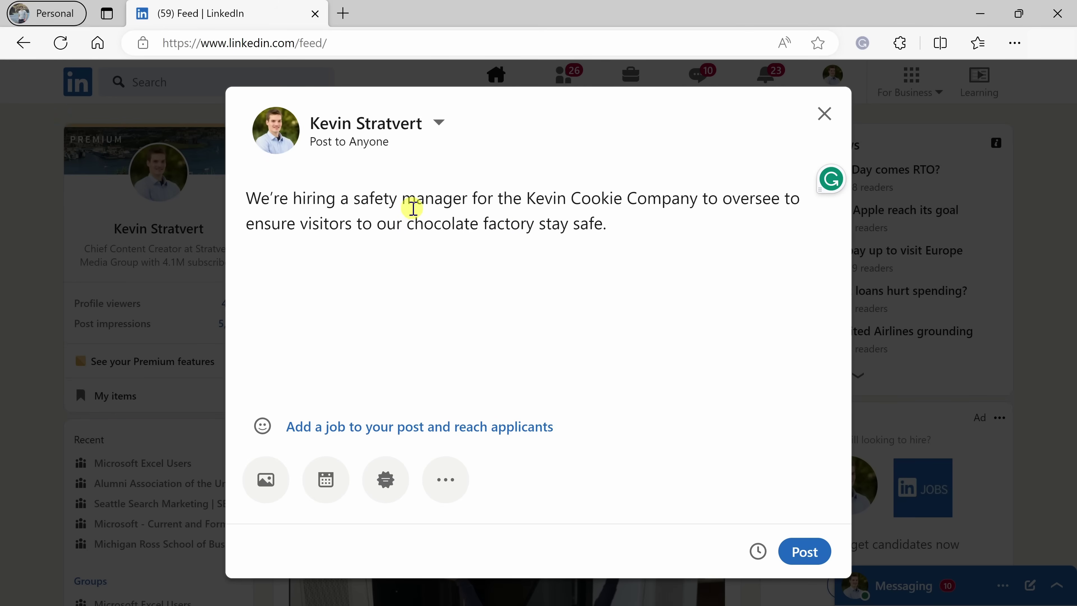
Select the safety manager hiring post and run GrammarlyGO's Improve it on it
{"action": "left_click_drag", "start_coordinate": [644, 223], "coordinate": [247, 196]}
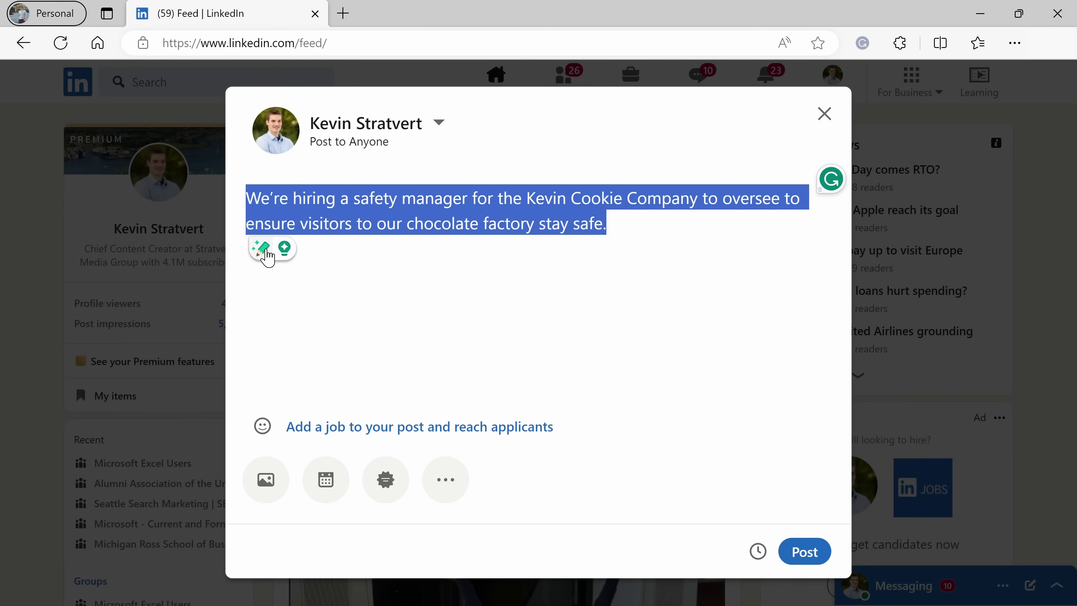
{"action": "left_click", "coordinate": [264, 249]}
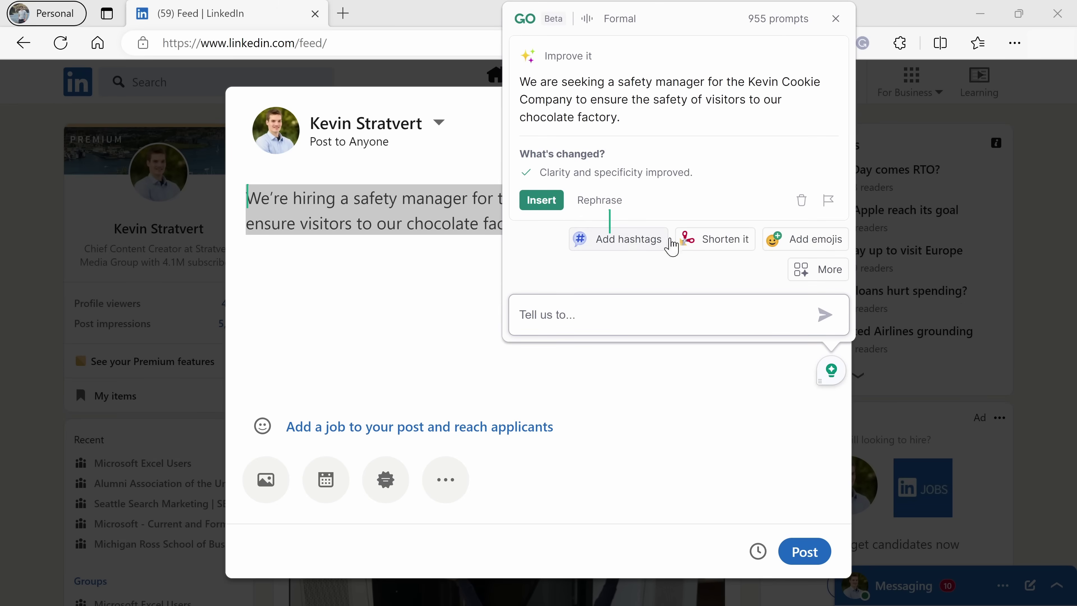
Generate emoji and hashtag (#safetymanager, #hiring) versions of the hiring post
{"action": "left_click", "coordinate": [805, 240]}
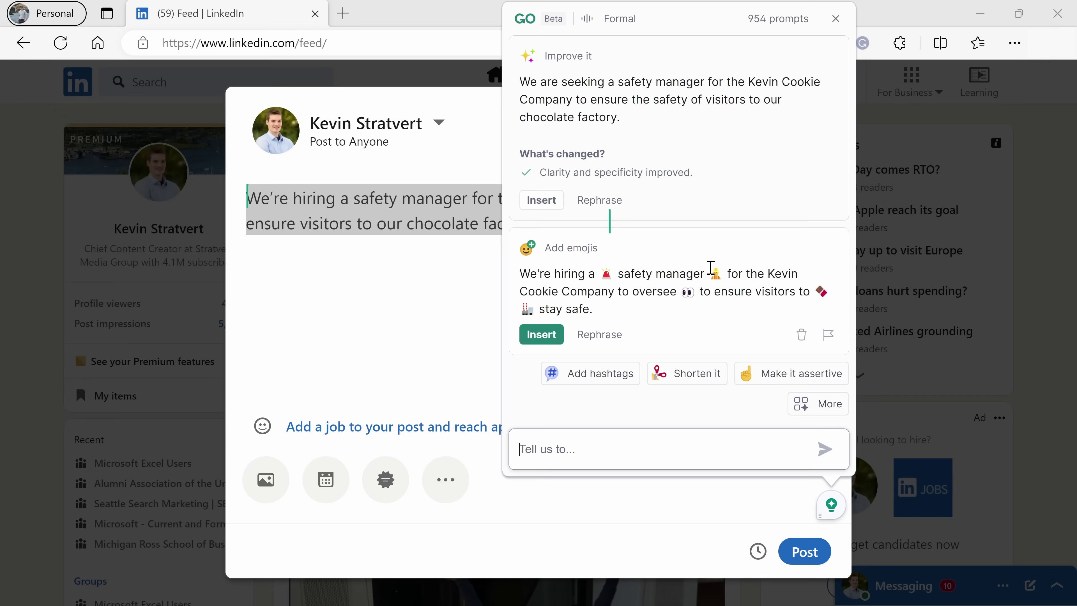
{"action": "left_click", "coordinate": [584, 374]}
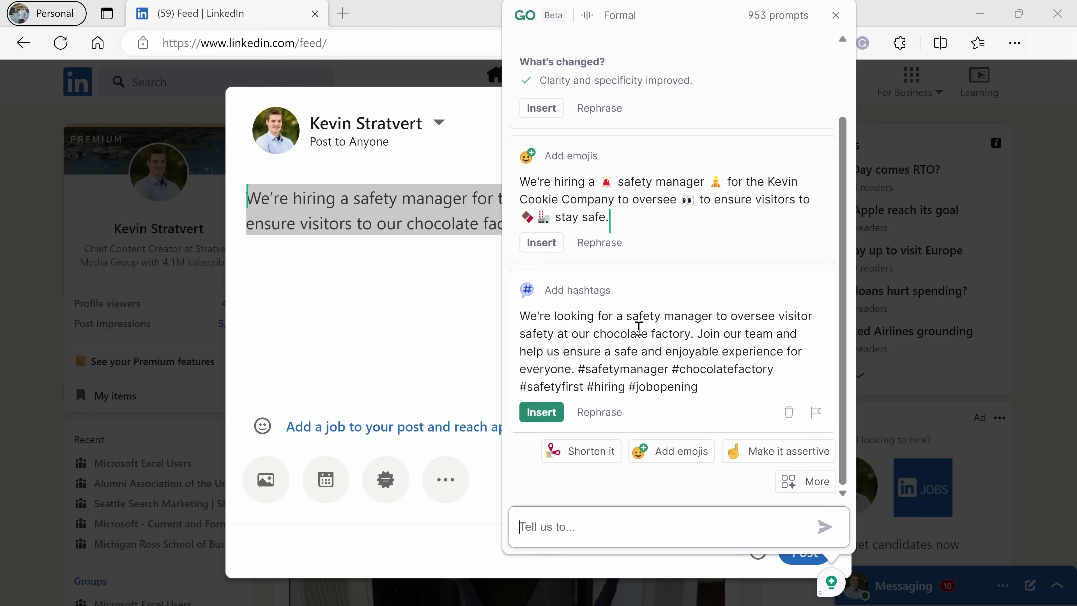
{"action": "left_click", "coordinate": [573, 525]}
Ask GrammarlyGO to 'Turn this into a job posting for LinkedIn', then rephrase it for another version
{"action": "type", "text": "Turn this into a job posting for LinkedIn"}
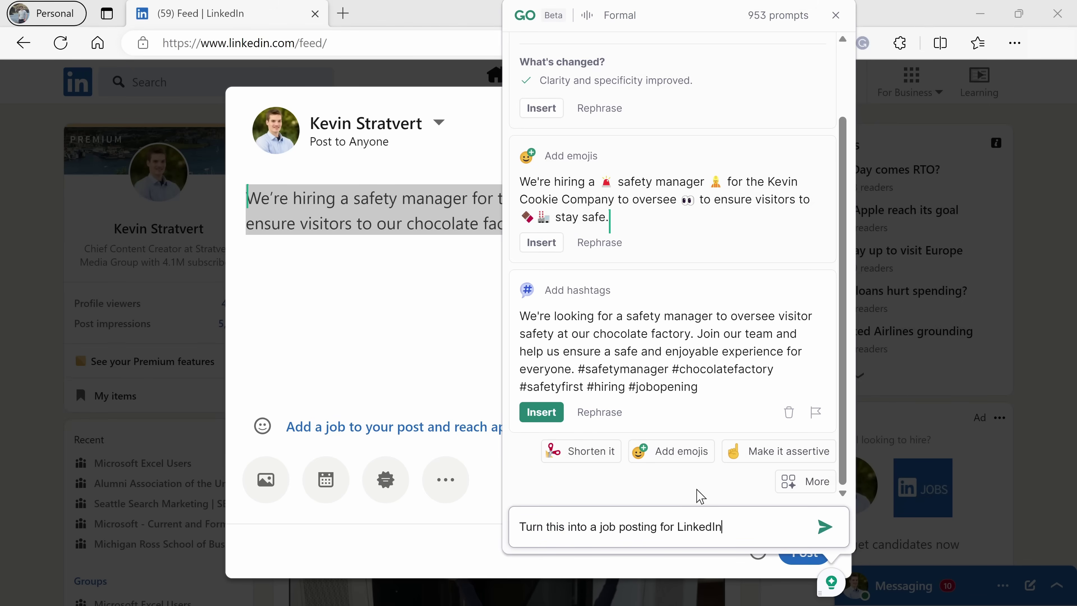
{"action": "left_click", "coordinate": [824, 526]}
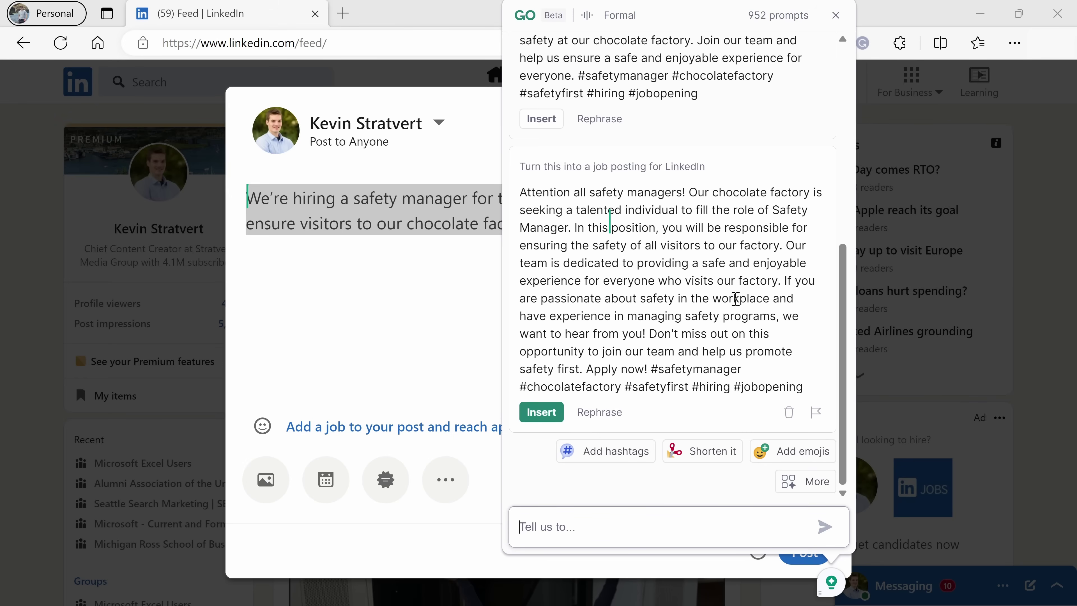
{"action": "left_click", "coordinate": [607, 410]}
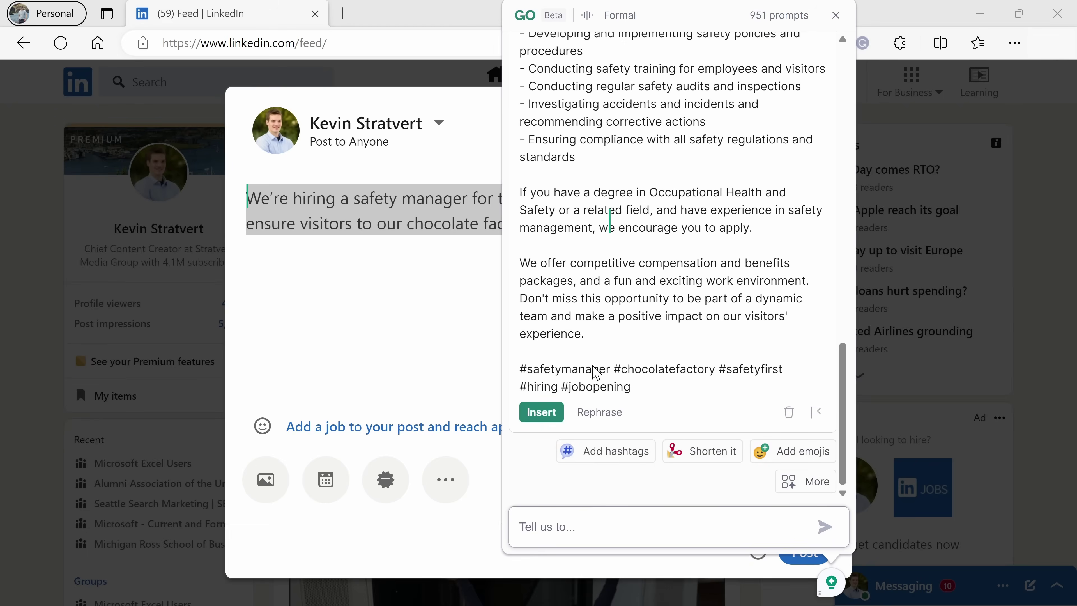
{"action": "scroll", "coordinate": [596, 362], "scroll_direction": "up", "scroll_amount": 2}
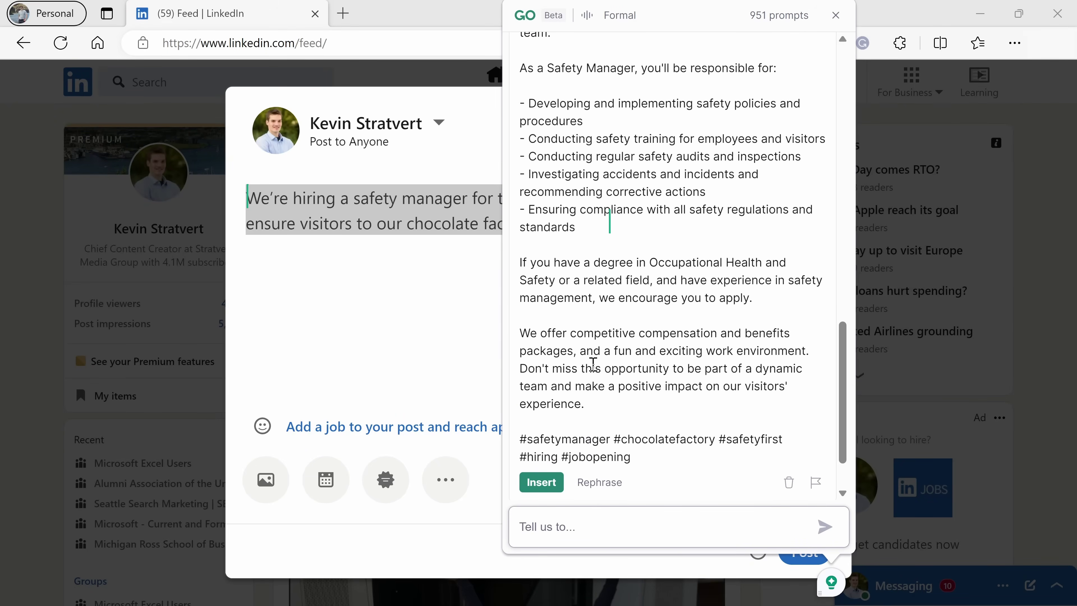
Replace the draft LinkedIn post with the generated job posting and close GrammarlyGO
{"action": "left_click", "coordinate": [541, 482]}
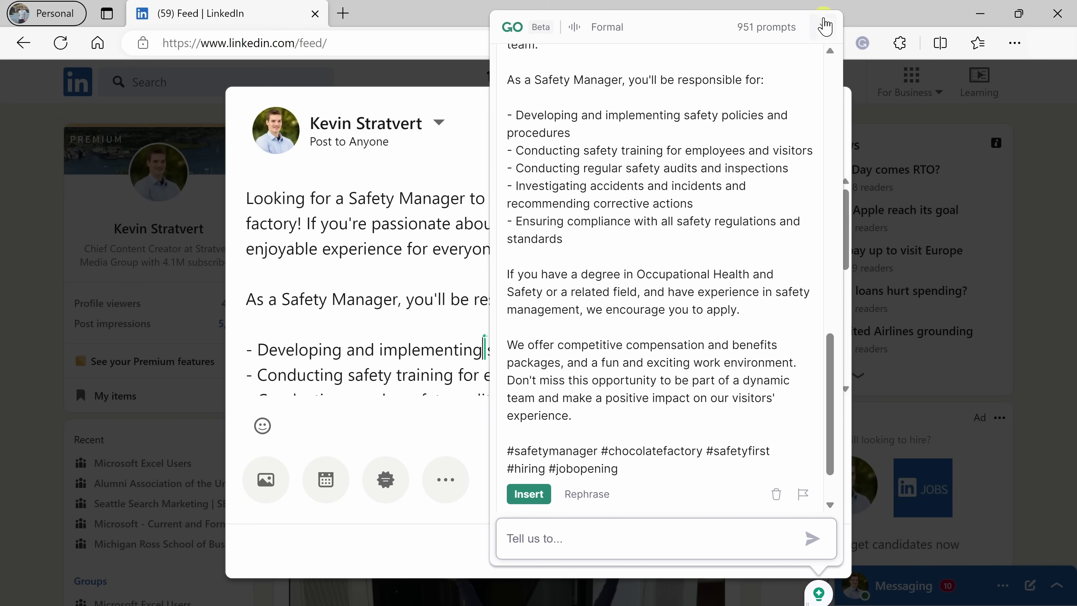
{"action": "left_click", "coordinate": [474, 272]}
{"action": "scroll", "coordinate": [479, 299], "scroll_direction": "down", "scroll_amount": 4}
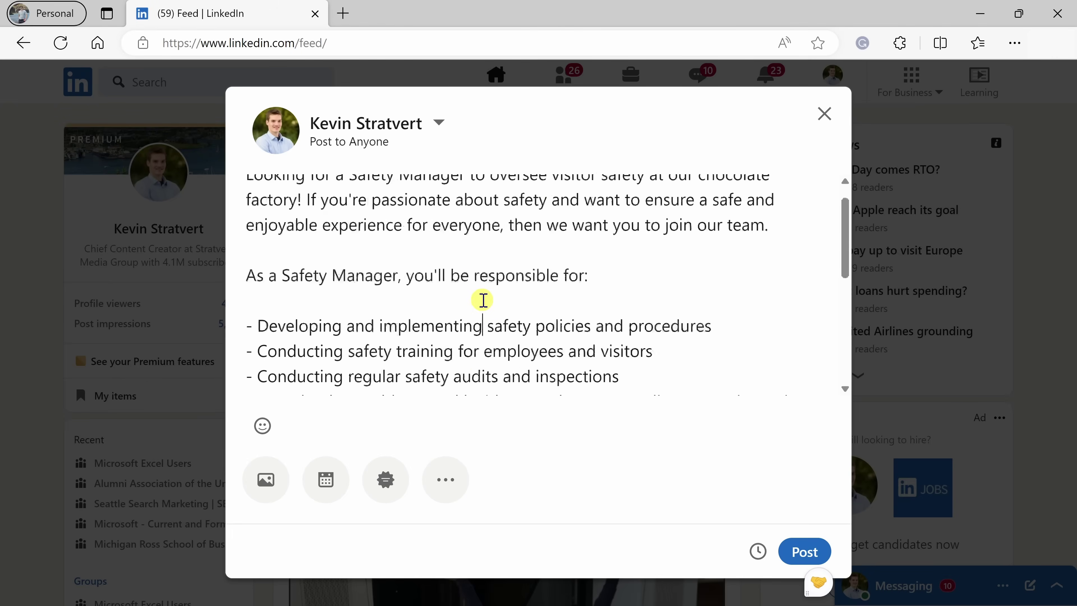
{"action": "scroll", "coordinate": [483, 299], "scroll_direction": "down", "scroll_amount": 3}
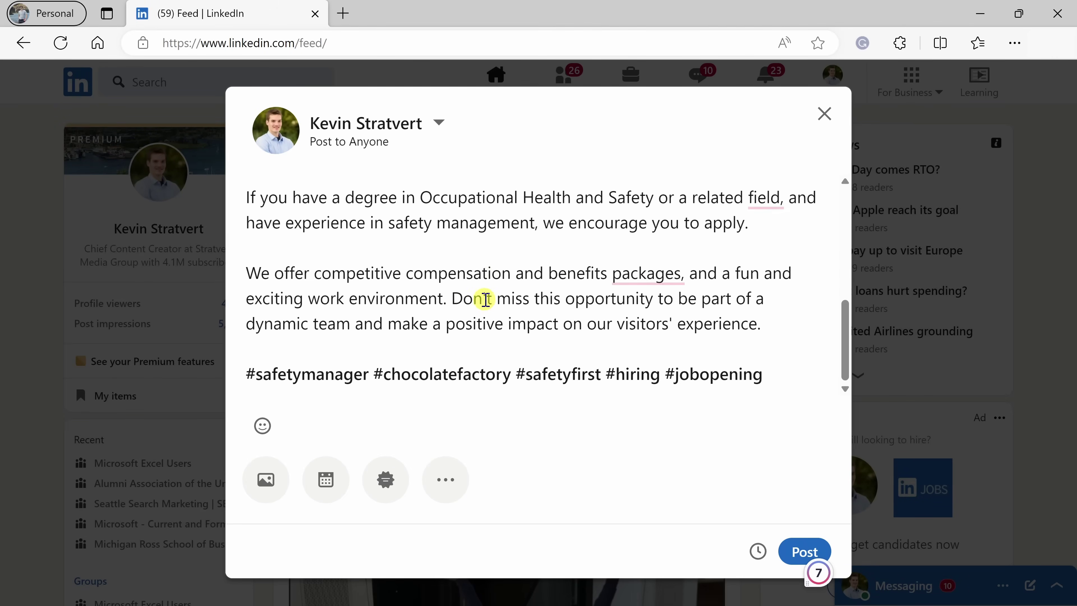
Bring the post's responsibilities bullet list back into view, returning to the text after 'for:'
{"action": "scroll", "coordinate": [485, 298], "scroll_direction": "up", "scroll_amount": 1}
{"action": "scroll", "coordinate": [636, 331], "scroll_direction": "up", "scroll_amount": 4}
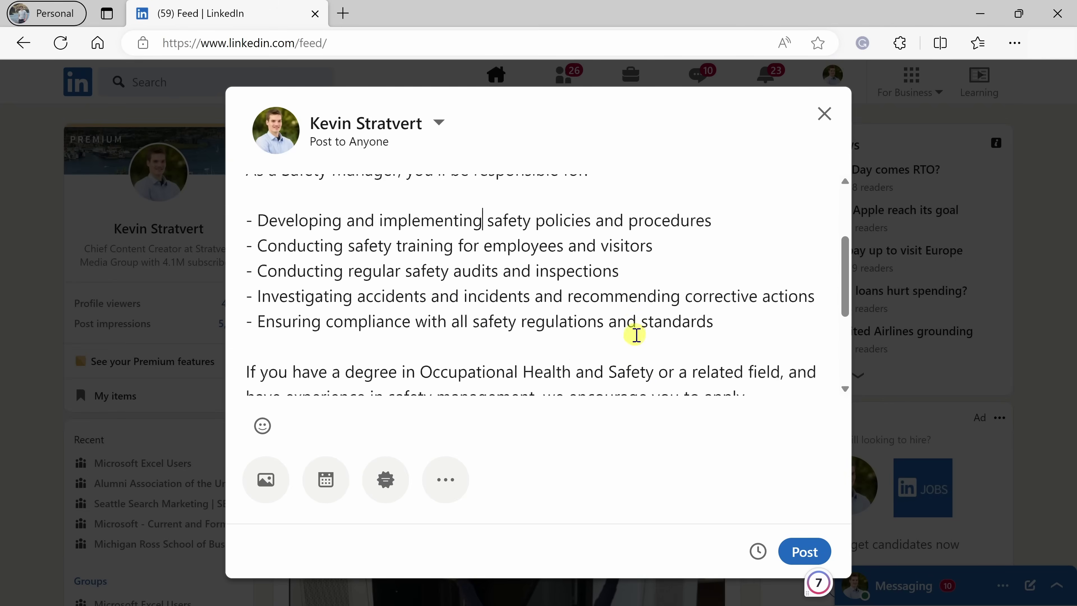
{"action": "scroll", "coordinate": [636, 315], "scroll_direction": "up", "scroll_amount": 2}
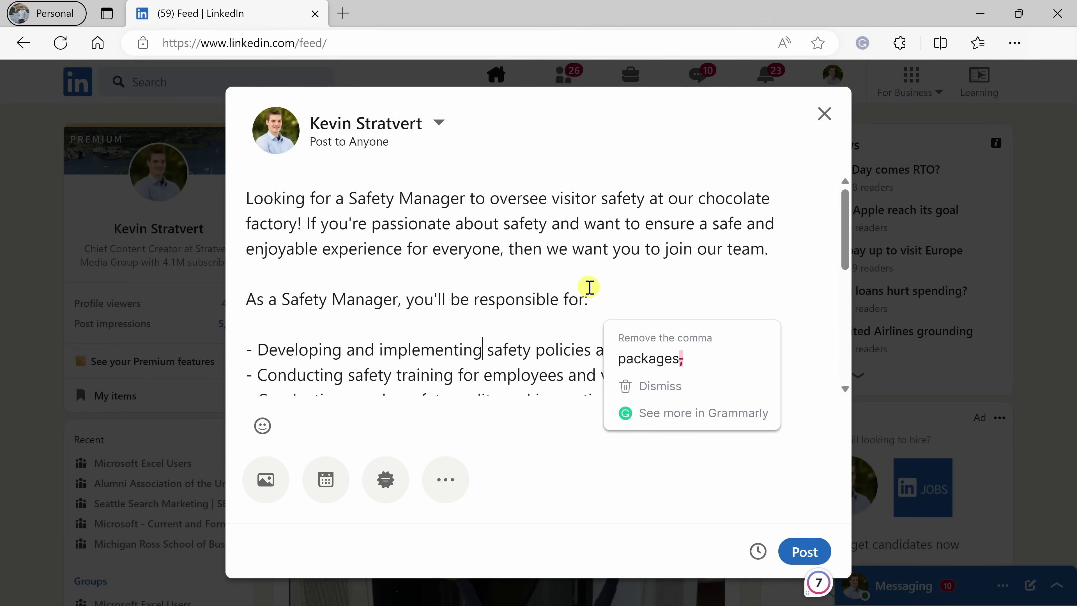
{"action": "left_click", "coordinate": [595, 294]}
{"action": "scroll", "coordinate": [628, 288], "scroll_direction": "down", "scroll_amount": 2}
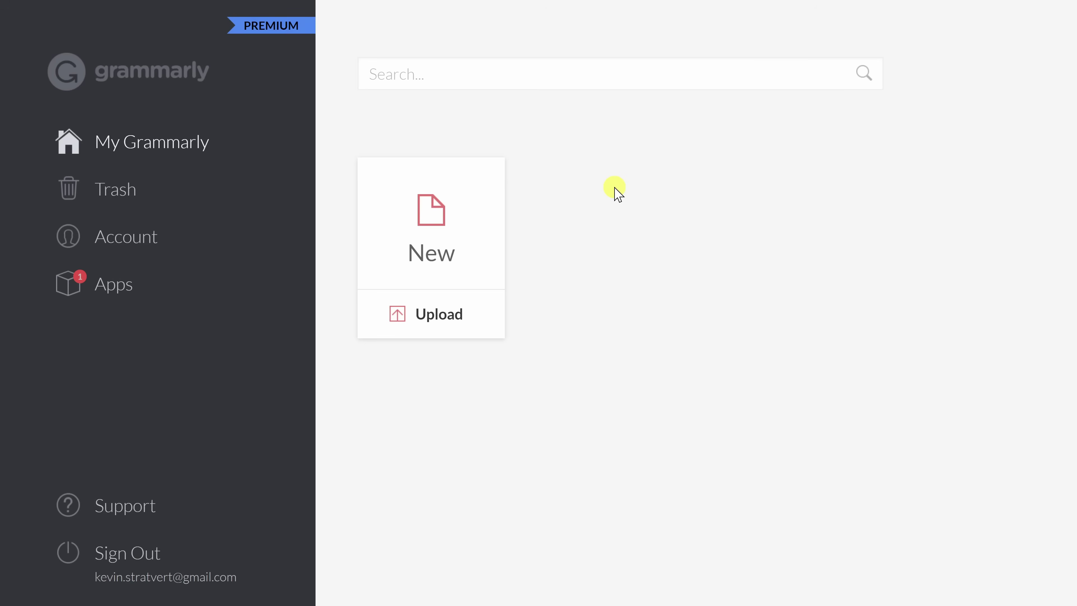
Start a new document with the pasted cookie company paragraph and set goals to Casual, Convince, General, Informal
{"action": "left_click", "coordinate": [467, 230]}
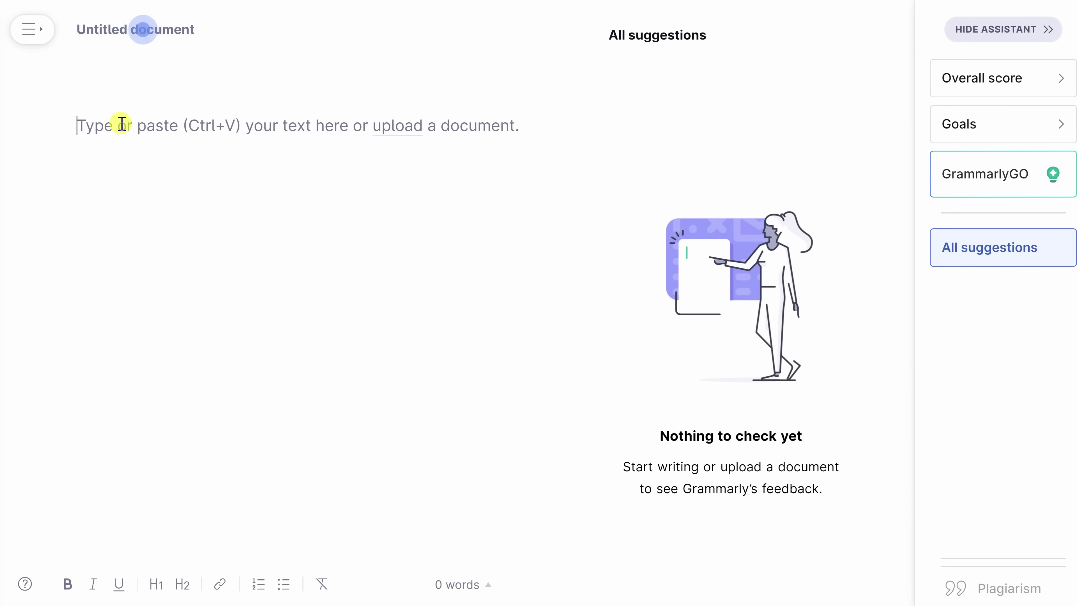
{"action": "type", "text": "We craft every cookie at the Kevin Cookie Company is crafted with only the finest ingredients. Butter from grass fed cows. Unbleached flour with the best flavor and textures. Organic sugar only from India. Eggs from chickens that listen to classical music. Even our water is special. It comes from the Cascade Mountain springs that we hike up to retrieve. Baking is our passion and we take it very seriously. If you've never had cookies from the Kevin Cookie Company, you're missing out. Visit us at the KevinCookieCompany.com to order your cookies today!"}
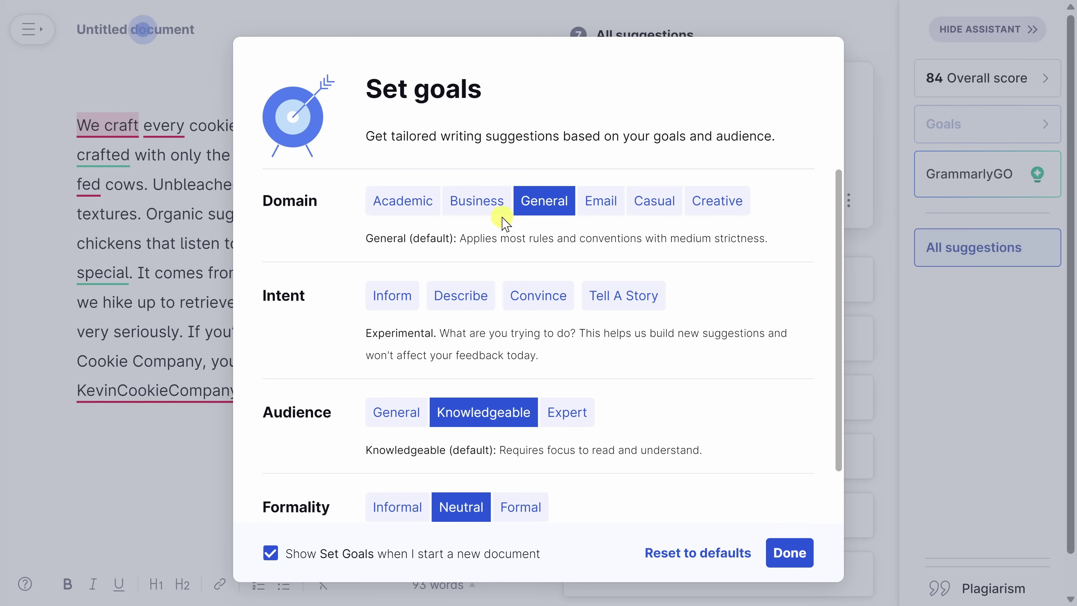
{"action": "left_click", "coordinate": [651, 207]}
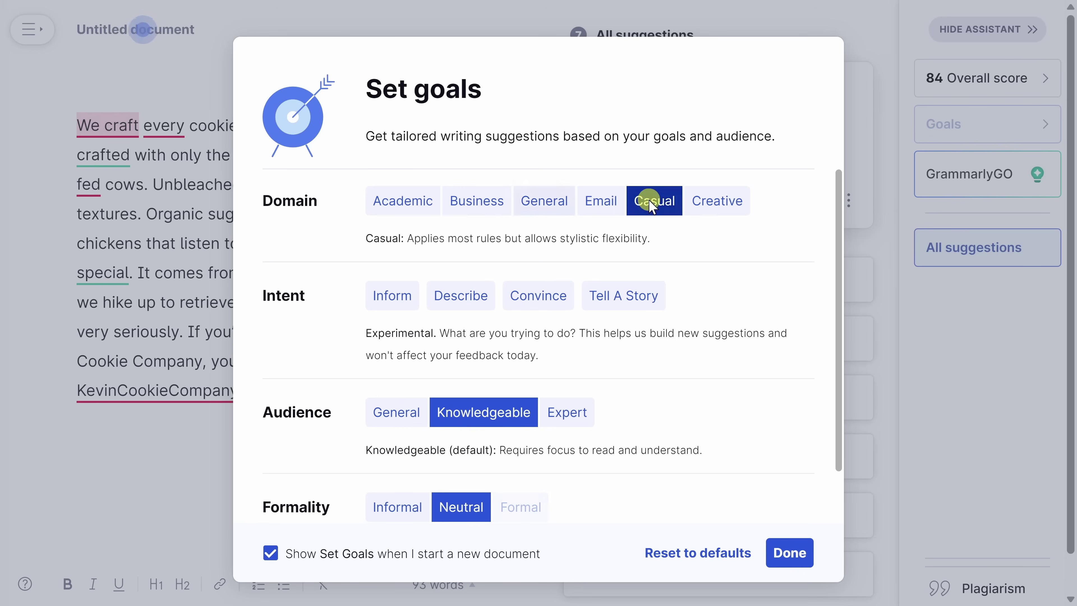
{"action": "left_click", "coordinate": [543, 296]}
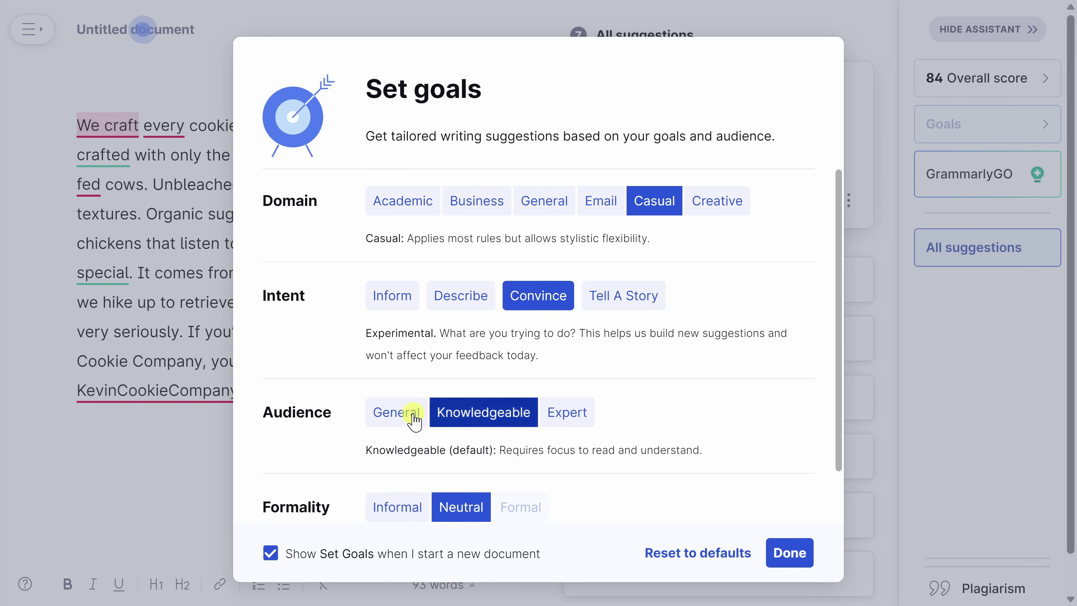
{"action": "left_click", "coordinate": [390, 420]}
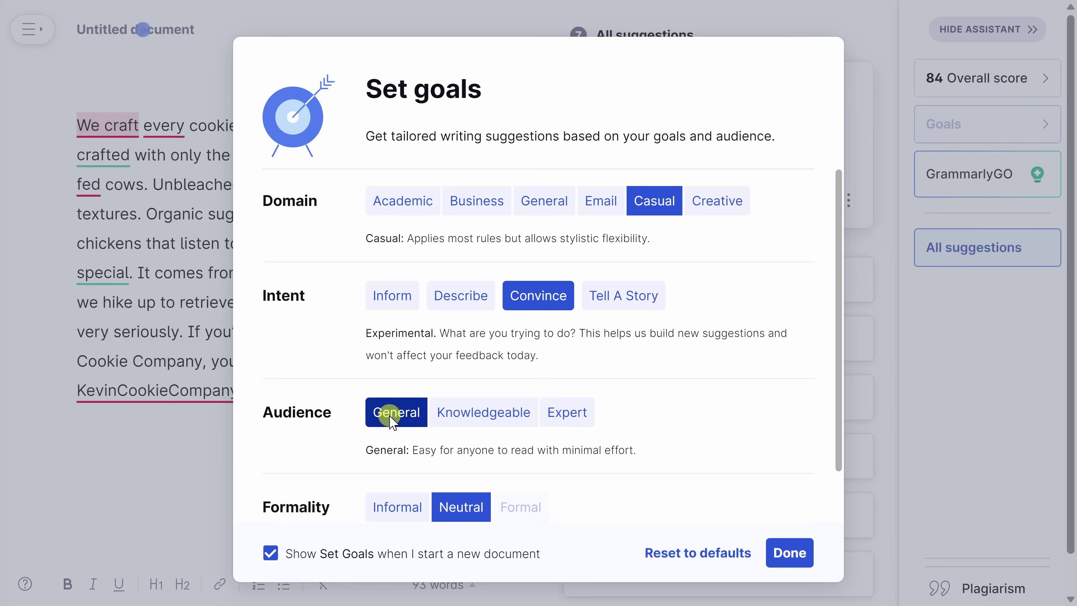
{"action": "left_click", "coordinate": [390, 507]}
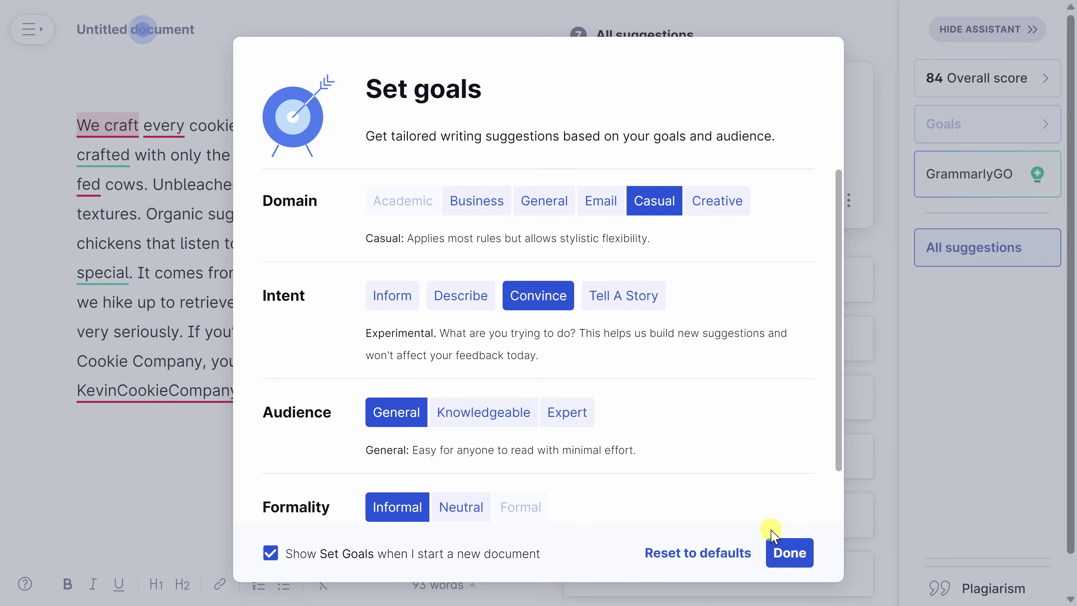
{"action": "left_click", "coordinate": [781, 550]}
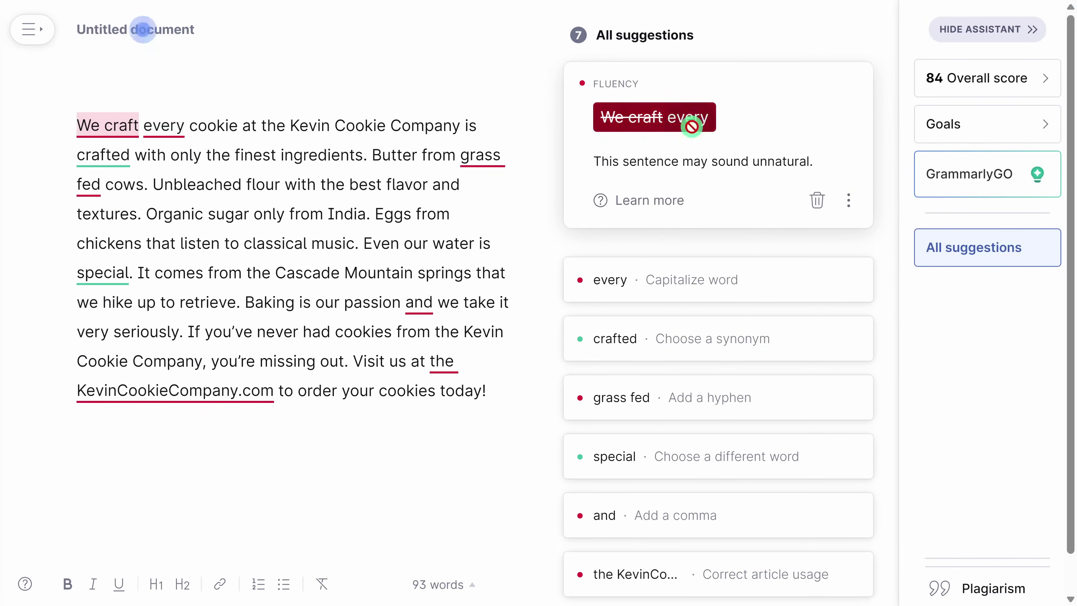
Accept the 'We craft every' fluency rewrite and review the 94 overall score's performance breakdown
{"action": "left_click", "coordinate": [692, 117]}
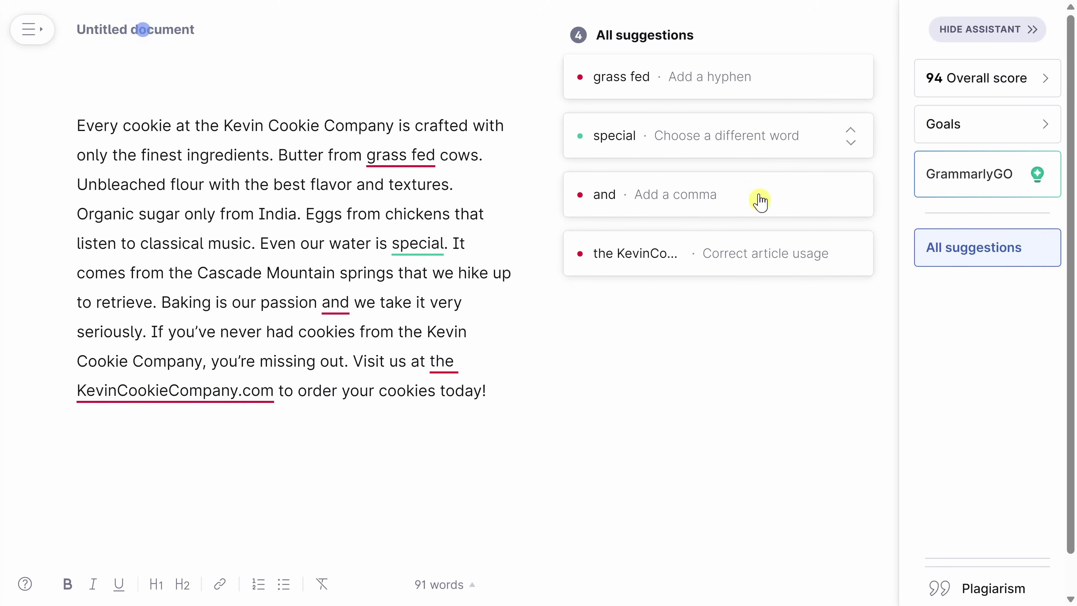
{"action": "left_click", "coordinate": [959, 78]}
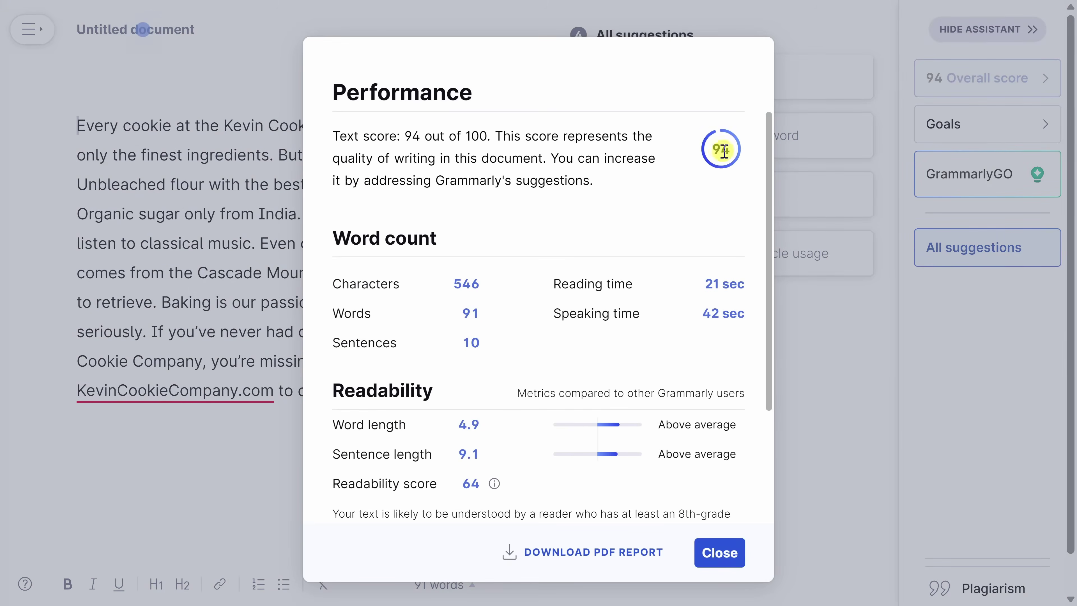
{"action": "scroll", "coordinate": [517, 219], "scroll_direction": "down", "scroll_amount": 3}
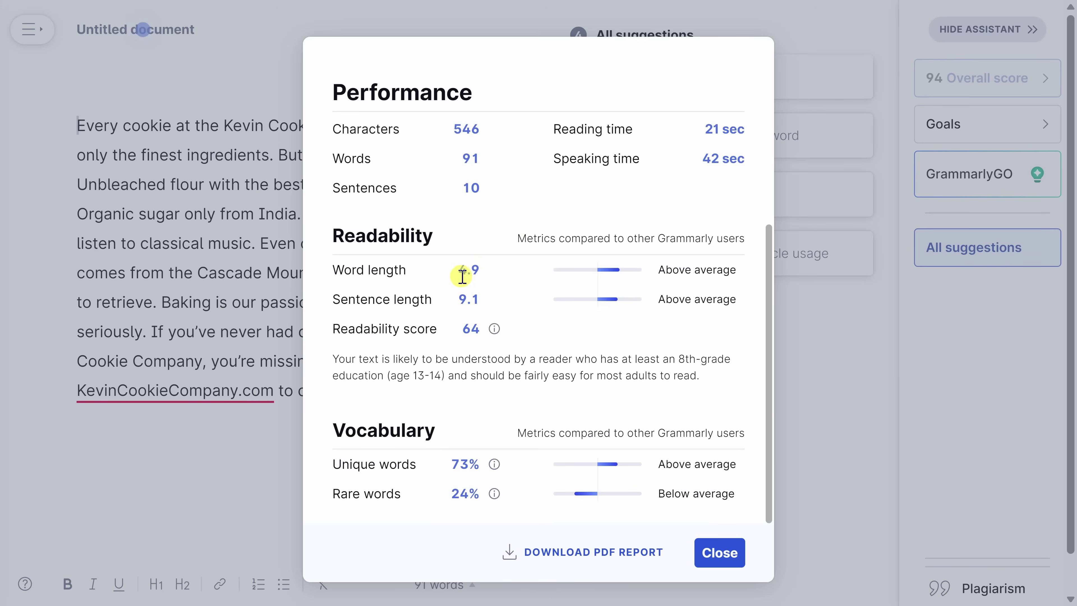
{"action": "left_click", "coordinate": [716, 552]}
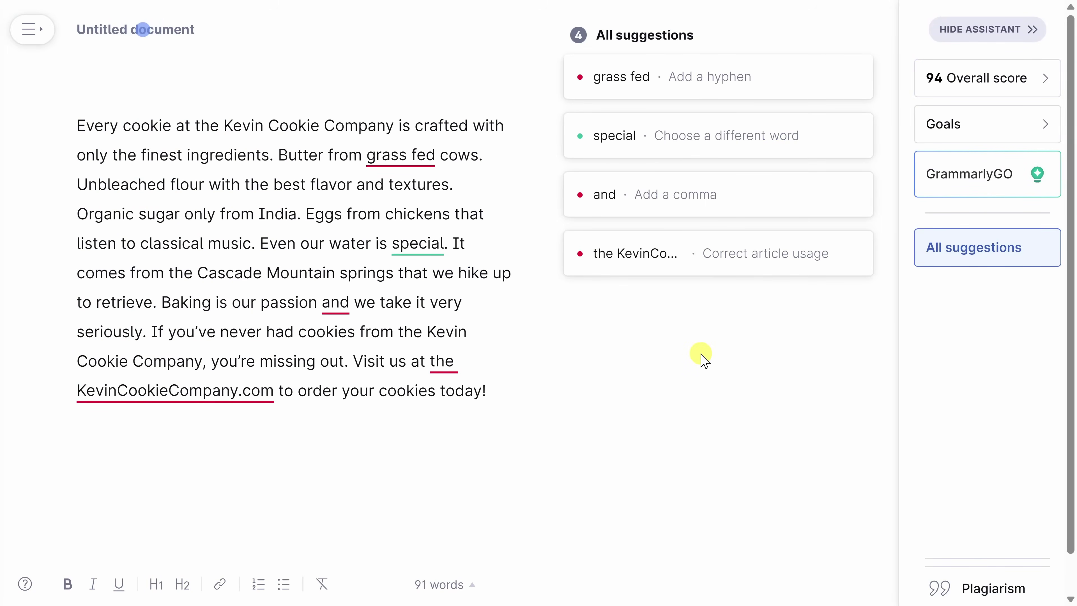
Get GrammarlyGO's improvement ideas for the cookie text, then request 'write a title for this text'
{"action": "left_click", "coordinate": [1007, 185]}
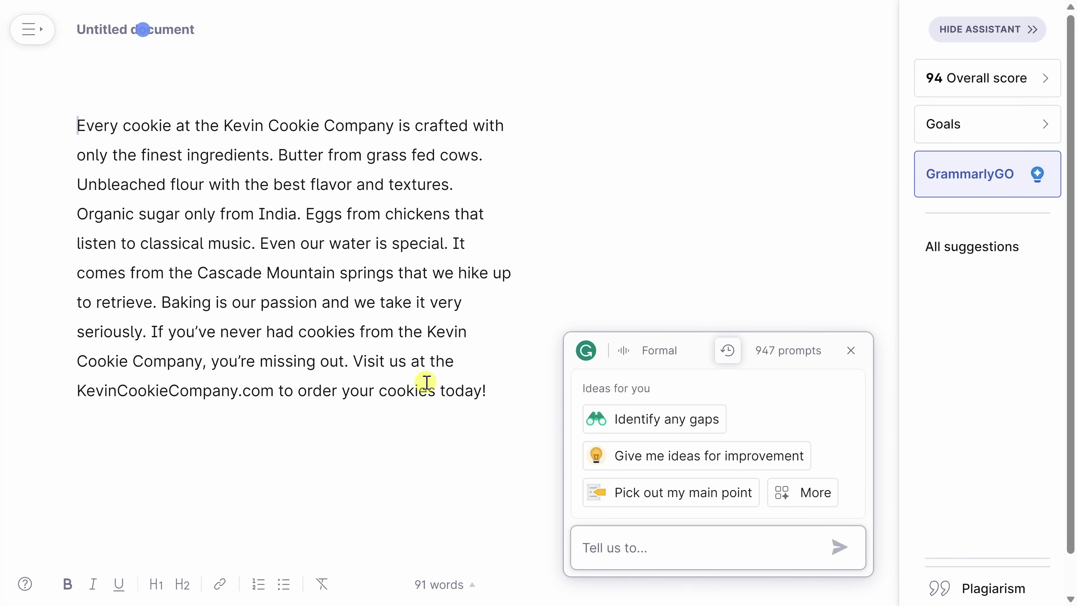
{"action": "left_click", "coordinate": [675, 469]}
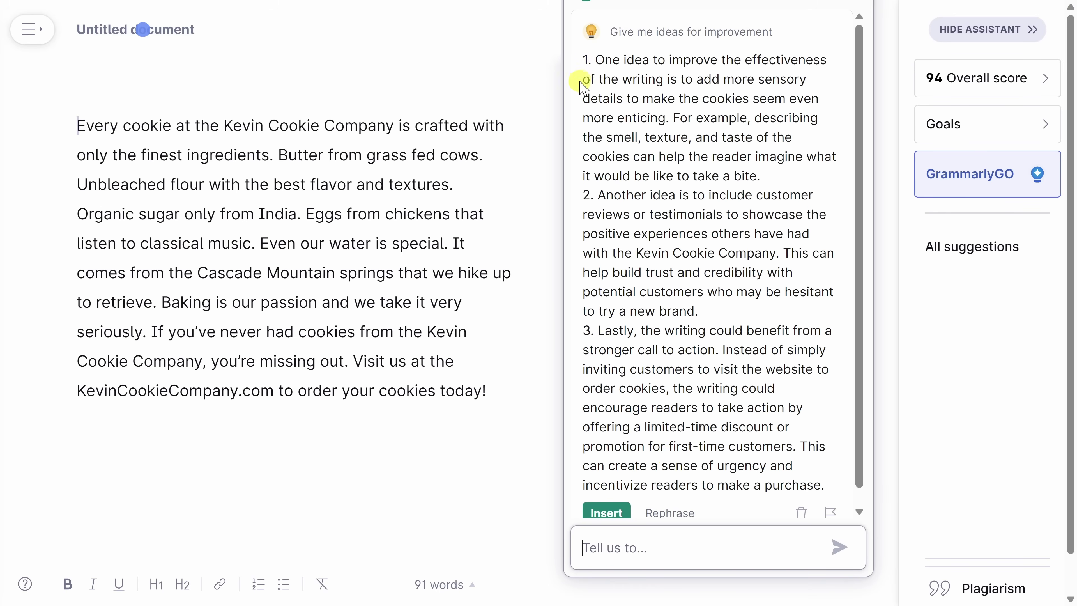
{"action": "scroll", "coordinate": [615, 85], "scroll_direction": "down", "scroll_amount": 1}
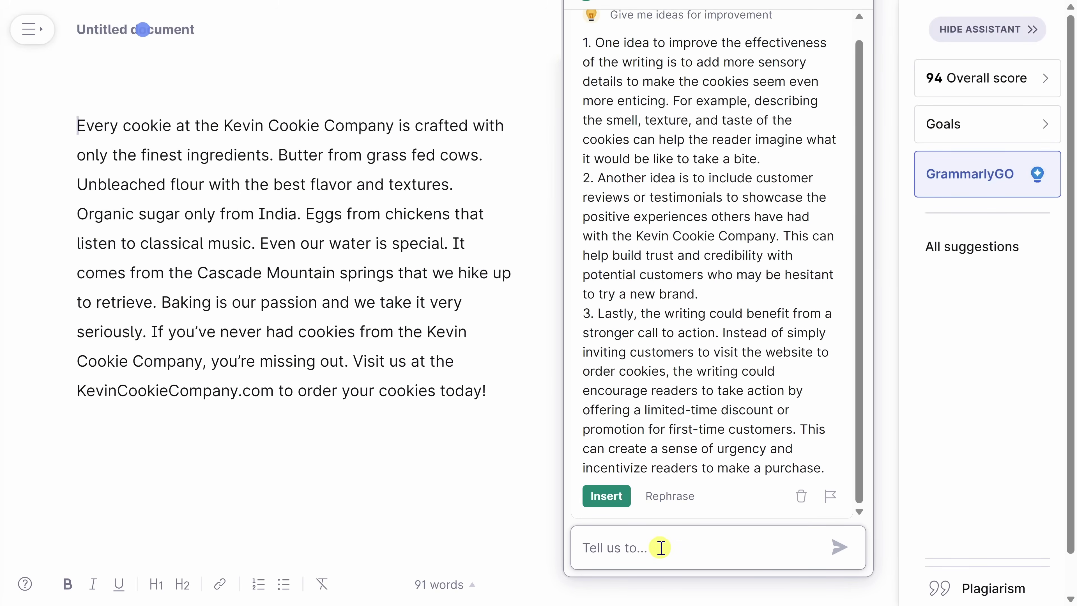
{"action": "type", "text": "write a title for this text"}
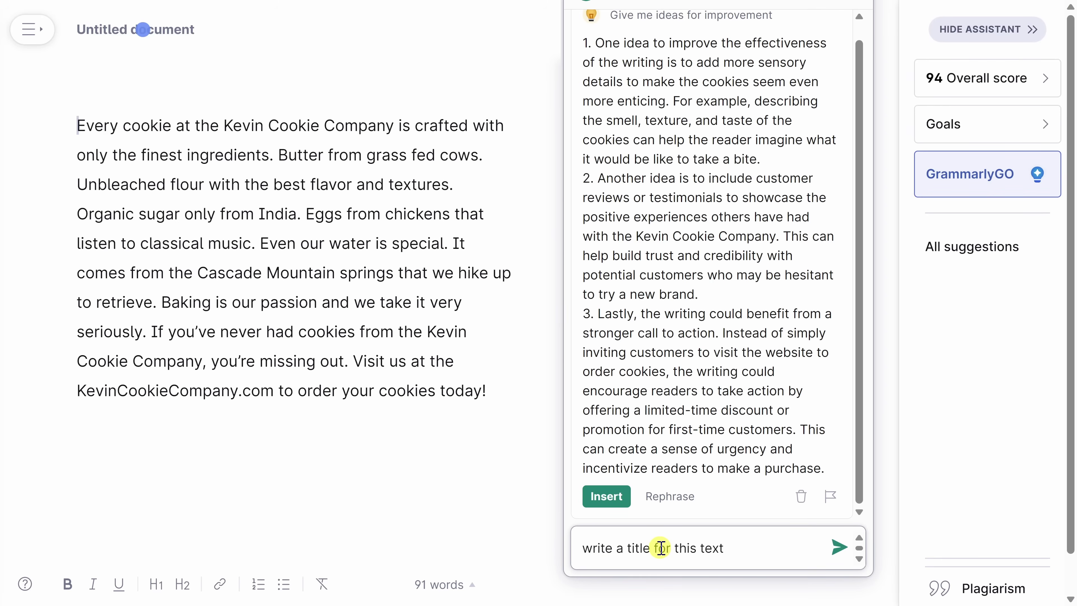
{"action": "left_click", "coordinate": [839, 547]}
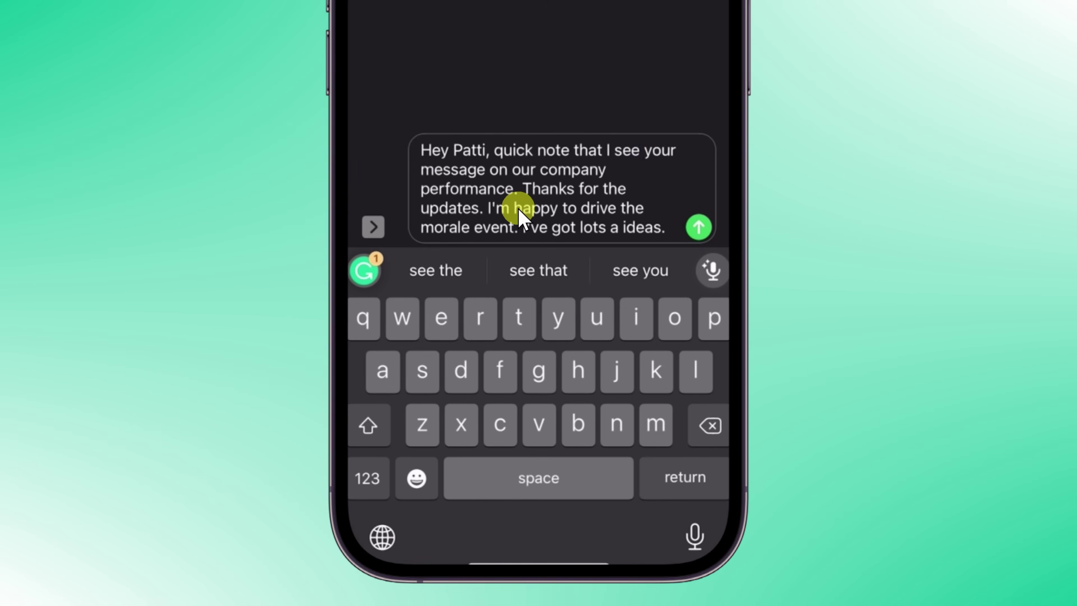
Check the iPhone text message with Grammarly Keyboard and browse its two suggestions, including the 'I saw' fix
{"action": "left_click", "coordinate": [364, 275]}
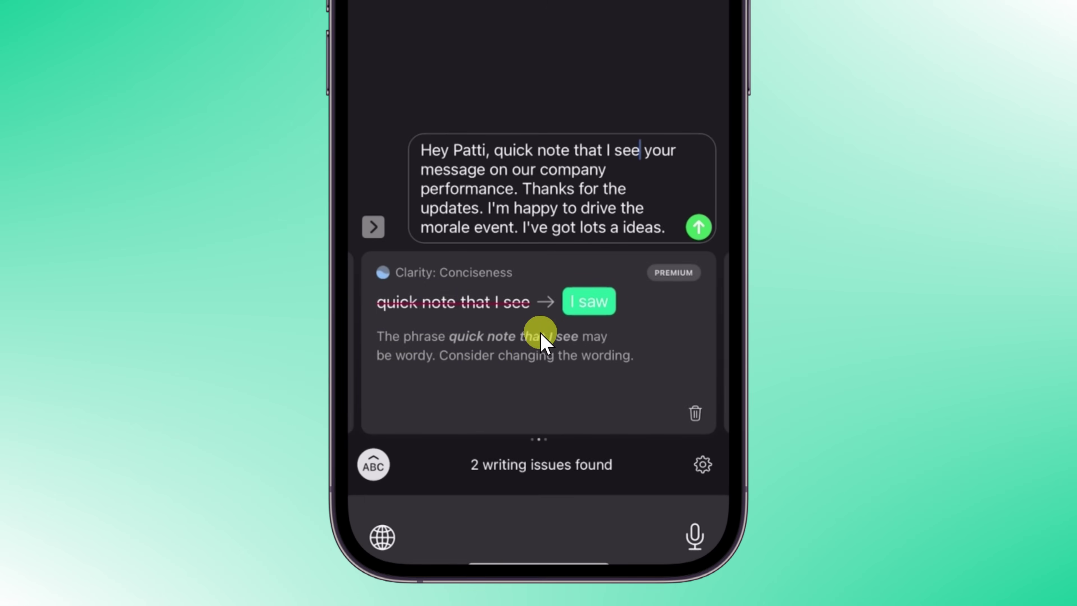
{"action": "left_click_drag", "start_coordinate": [629, 335], "coordinate": [396, 332]}
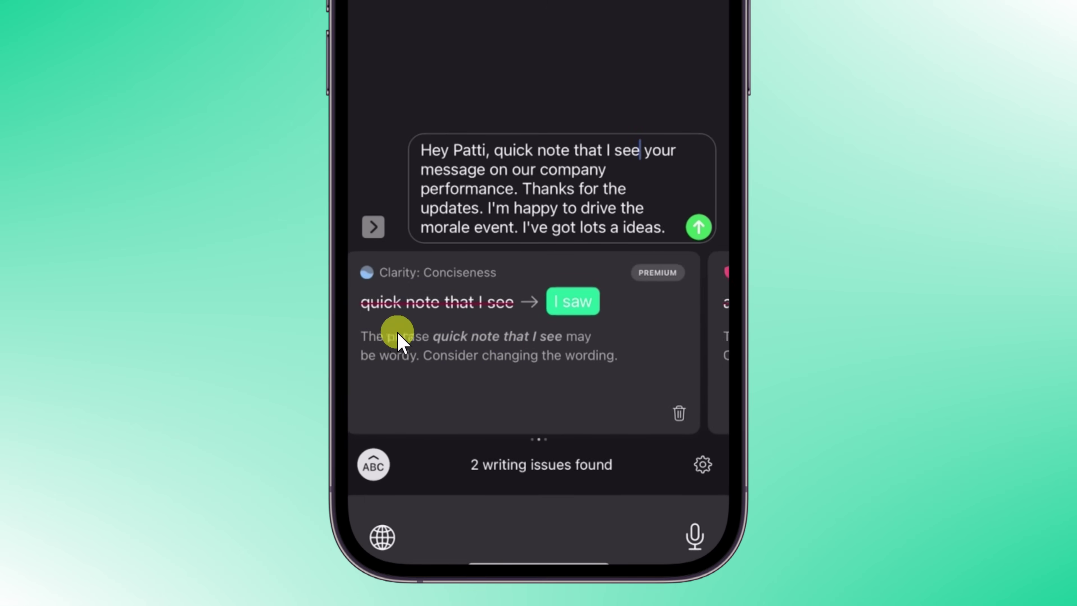
{"action": "left_click_drag", "start_coordinate": [541, 345], "coordinate": [721, 401]}
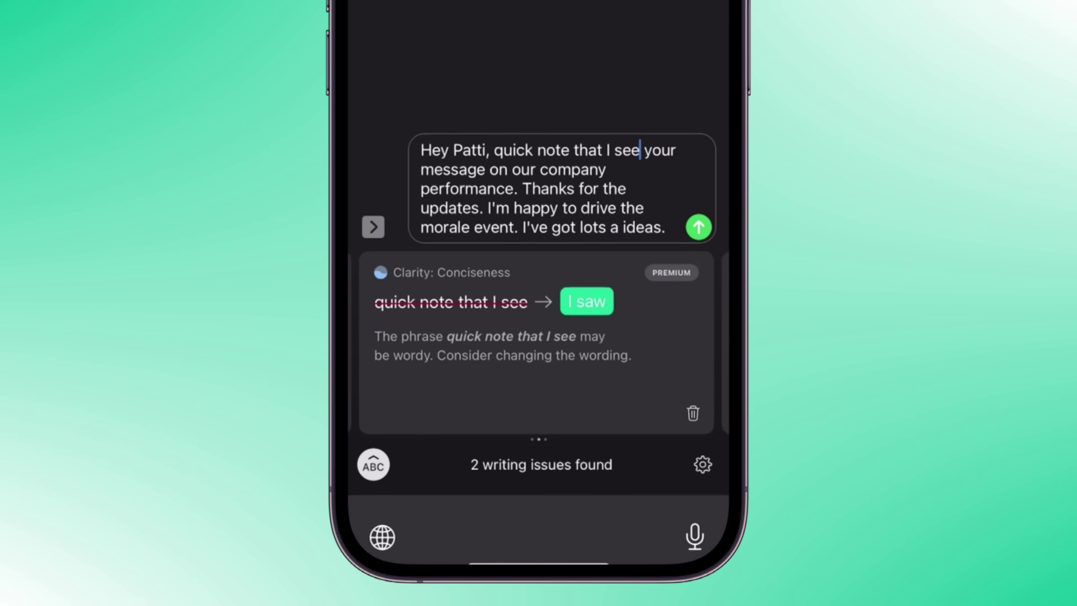
{"action": "left_click_drag", "start_coordinate": [382, 352], "coordinate": [499, 356]}
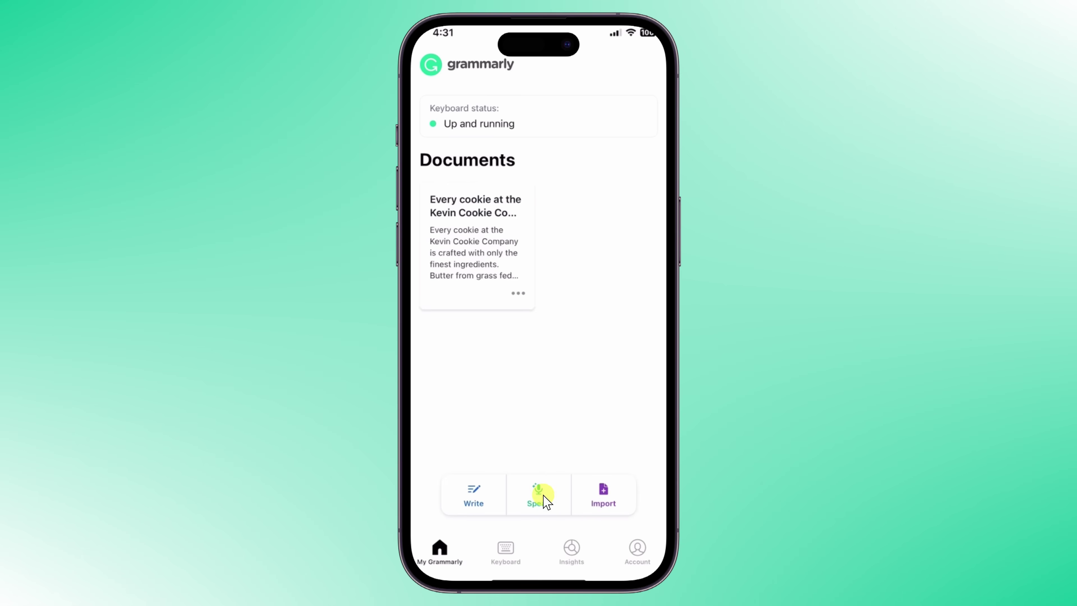
Dictate a Voice Composer request and generate a message saying morale event planning is finished
{"action": "left_click", "coordinate": [557, 528]}
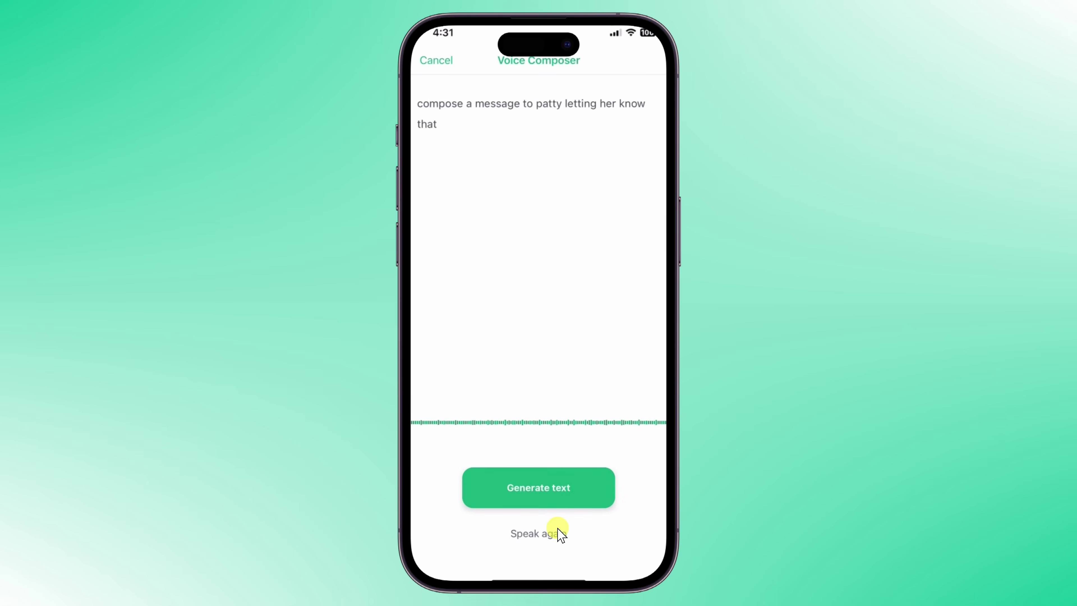
{"action": "left_click", "coordinate": [556, 483]}
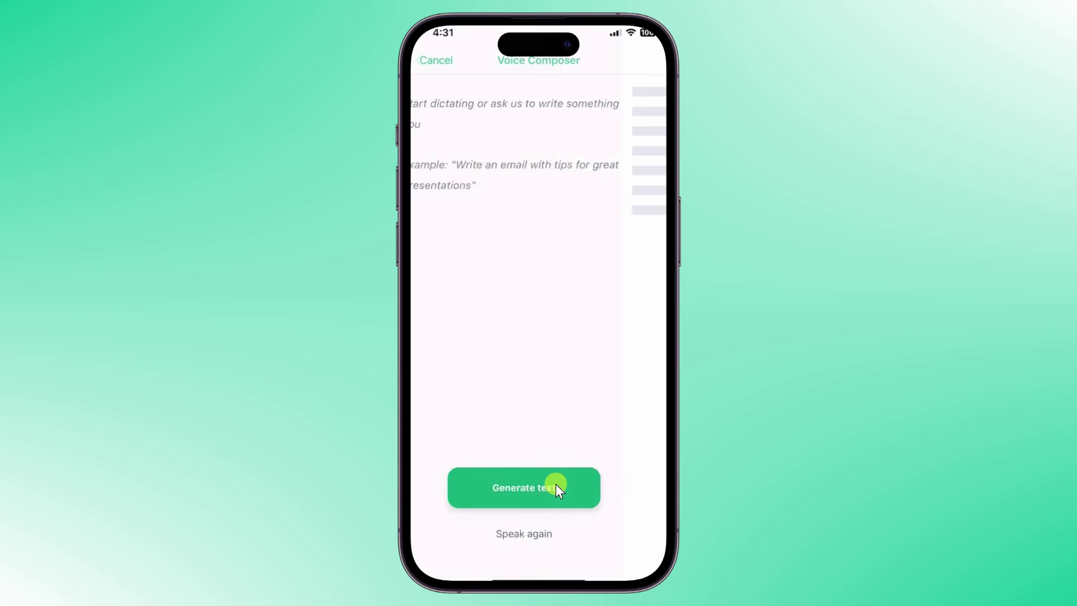